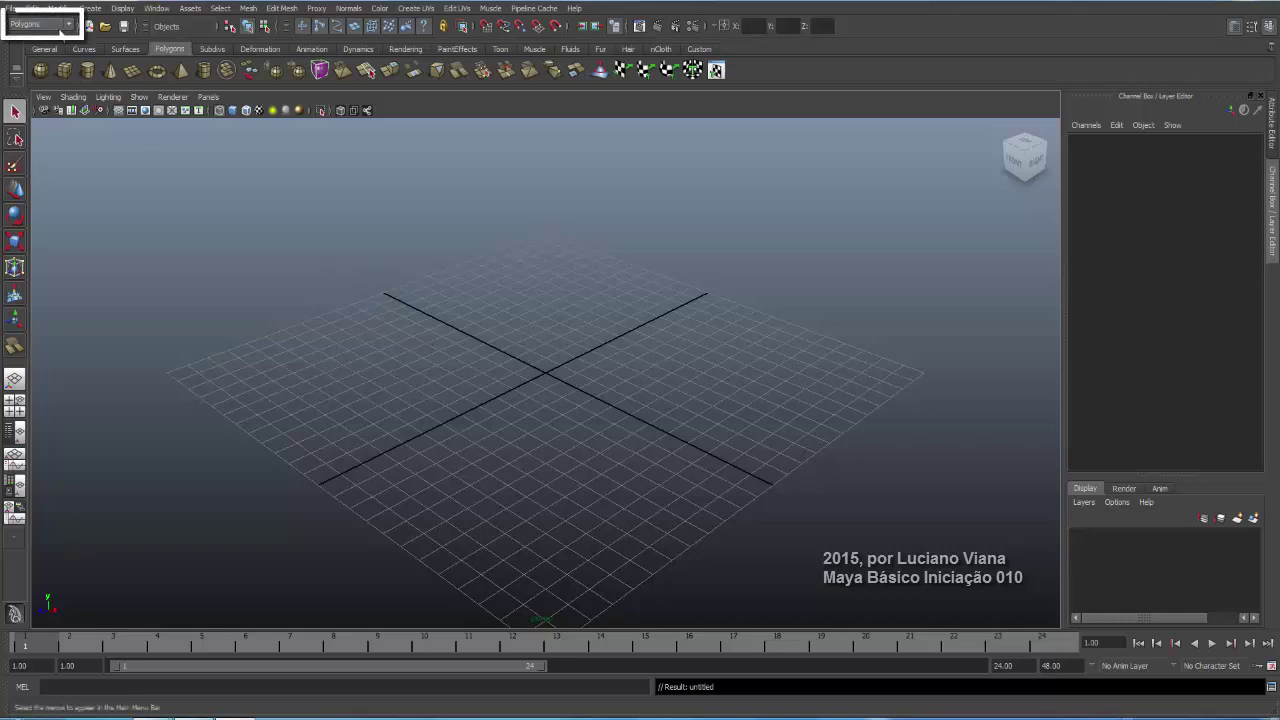
Keep the Polygons menu set active and look over the Cut Faces Tool settings.
{"action": "left_click", "coordinate": [68, 25]}
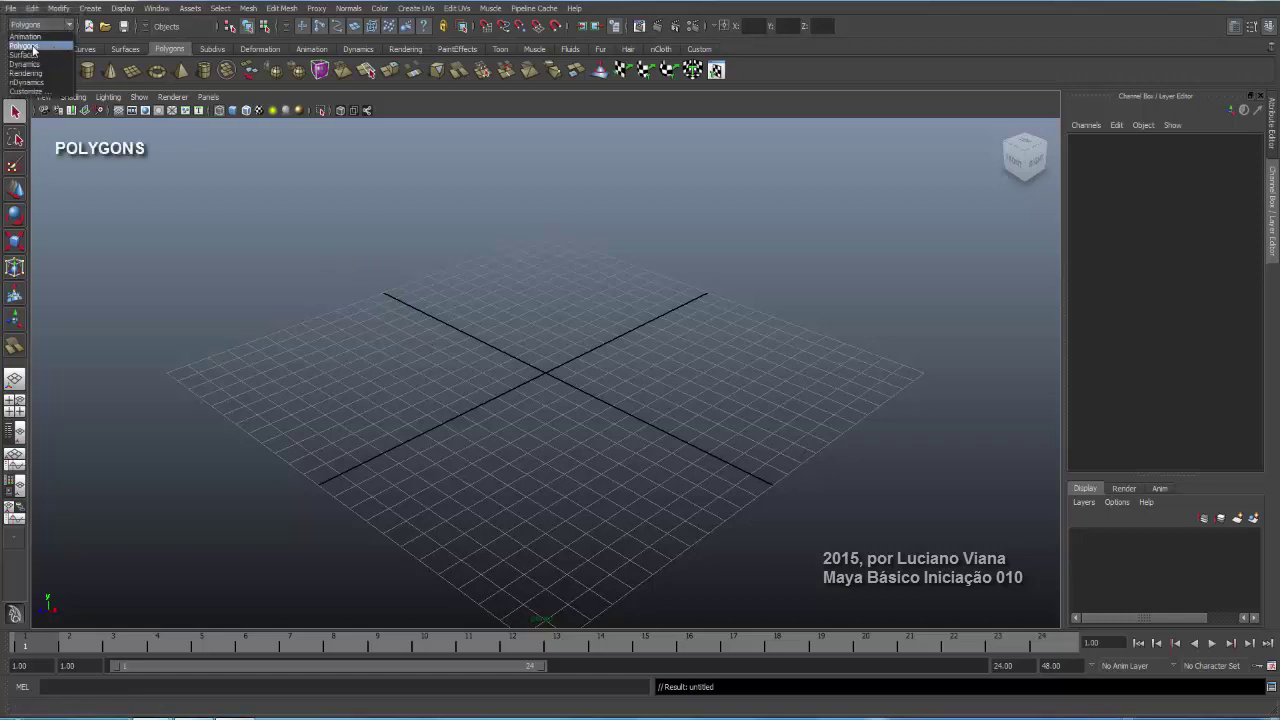
{"action": "left_click", "coordinate": [33, 47]}
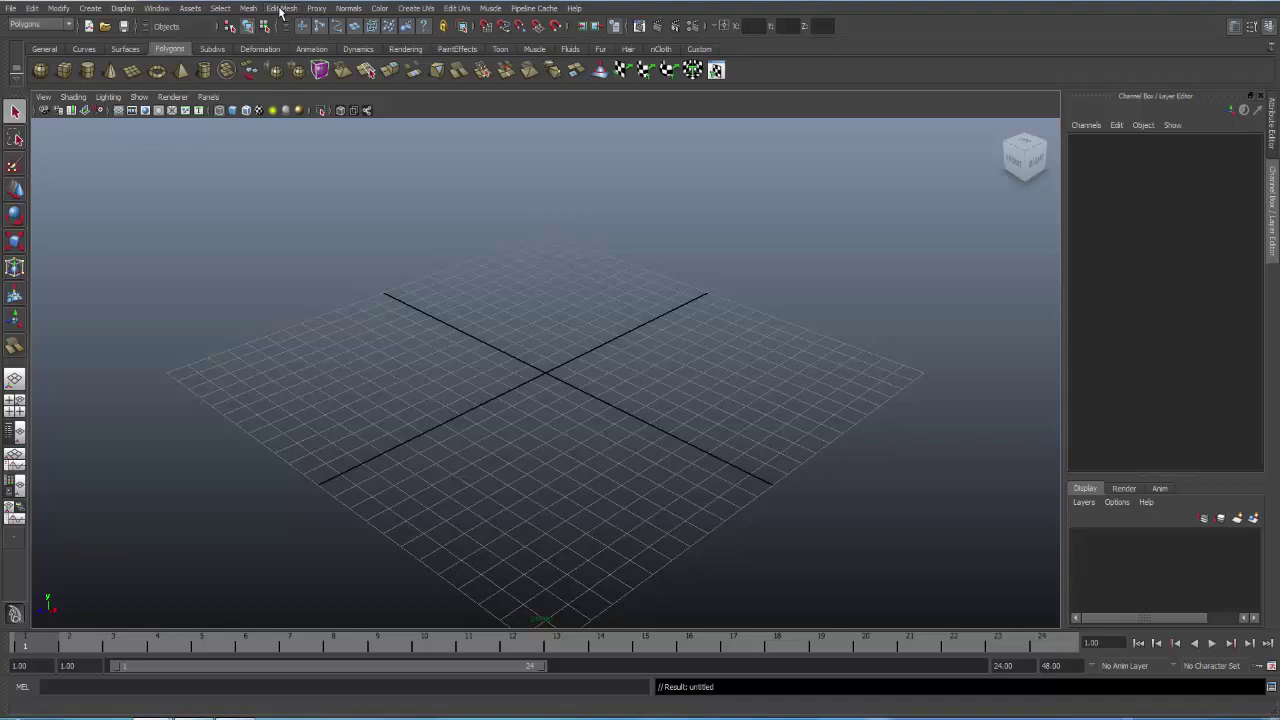
{"action": "left_click", "coordinate": [281, 8]}
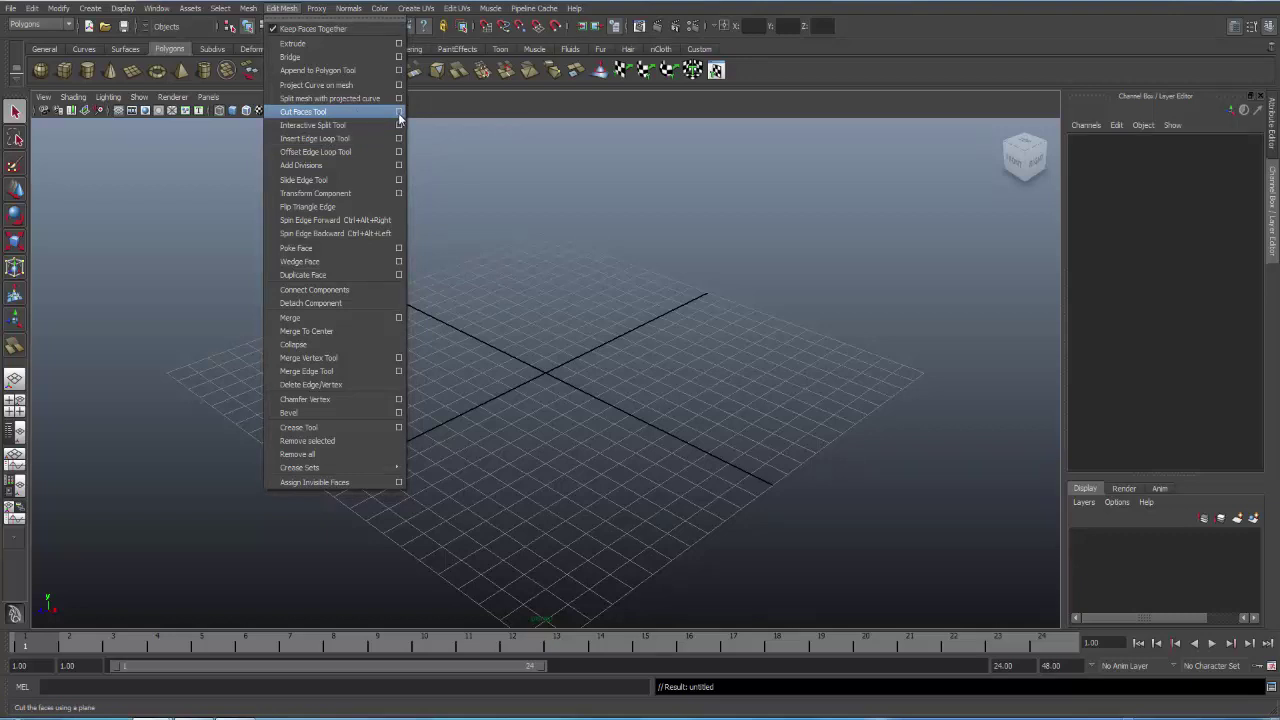
{"action": "left_click", "coordinate": [399, 111]}
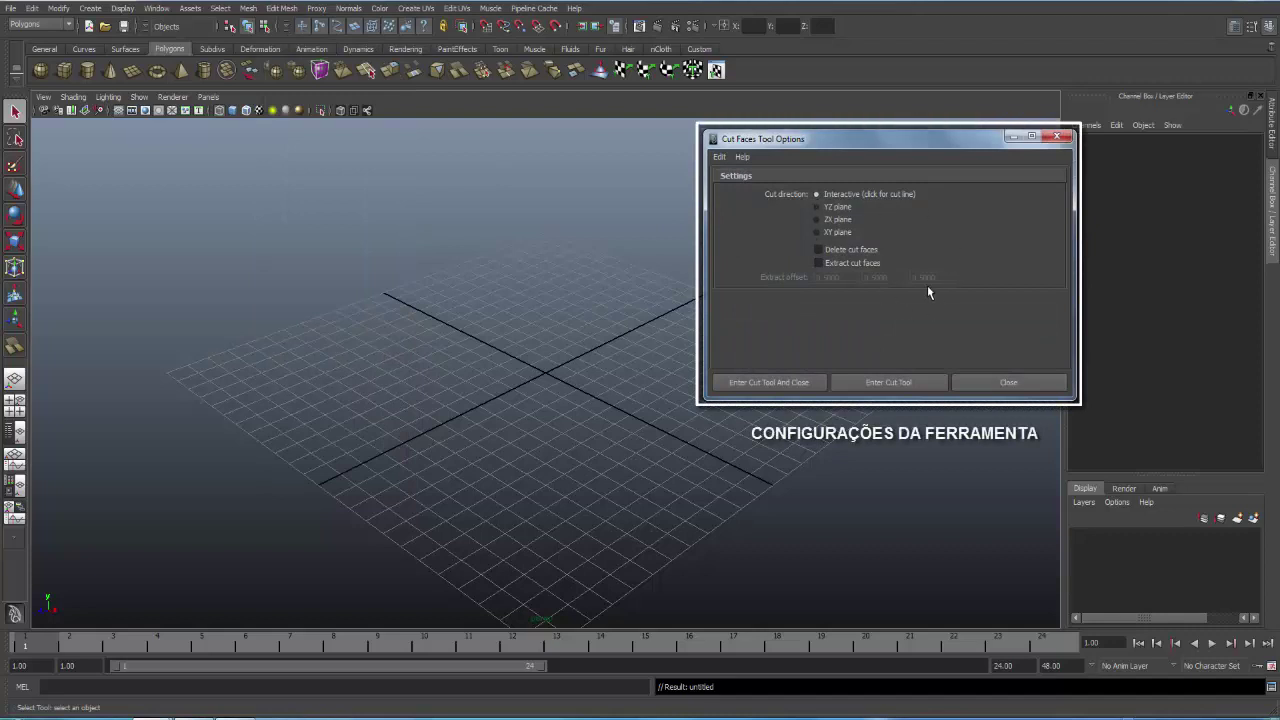
{"action": "left_click", "coordinate": [1007, 382]}
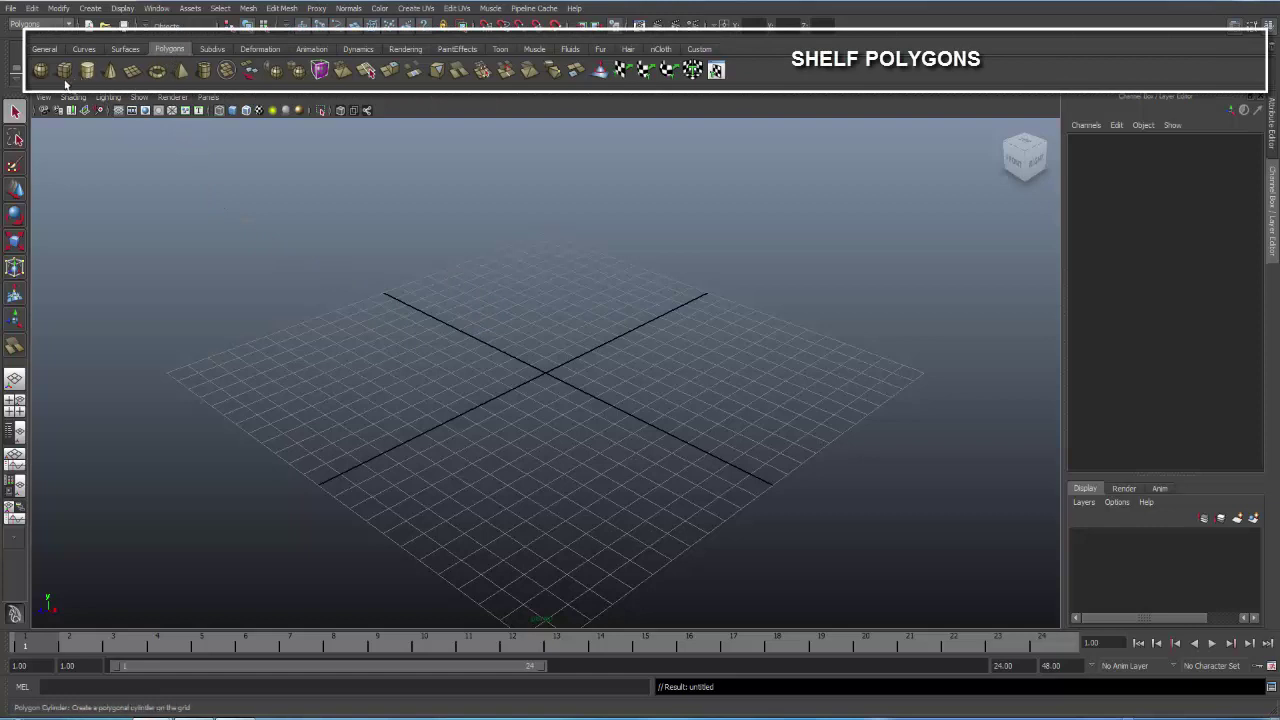
Draw a box on the left, a cylinder behind the centre and a flat plane on the right.
{"action": "left_click", "coordinate": [132, 70]}
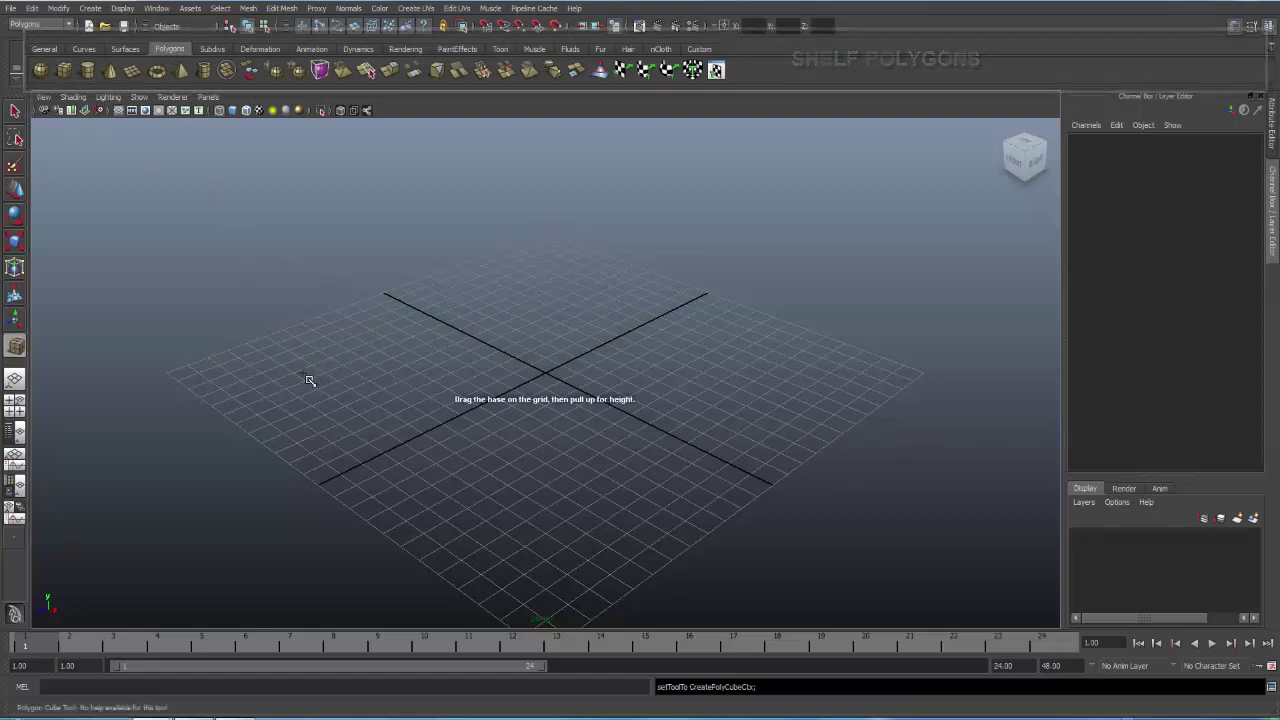
{"action": "mouse_move", "coordinate": [303, 375]}
{"action": "left_mouse_down"}
{"action": "mouse_move", "coordinate": [480, 383]}
{"action": "mouse_move", "coordinate": [466, 306]}
{"action": "left_mouse_up"}
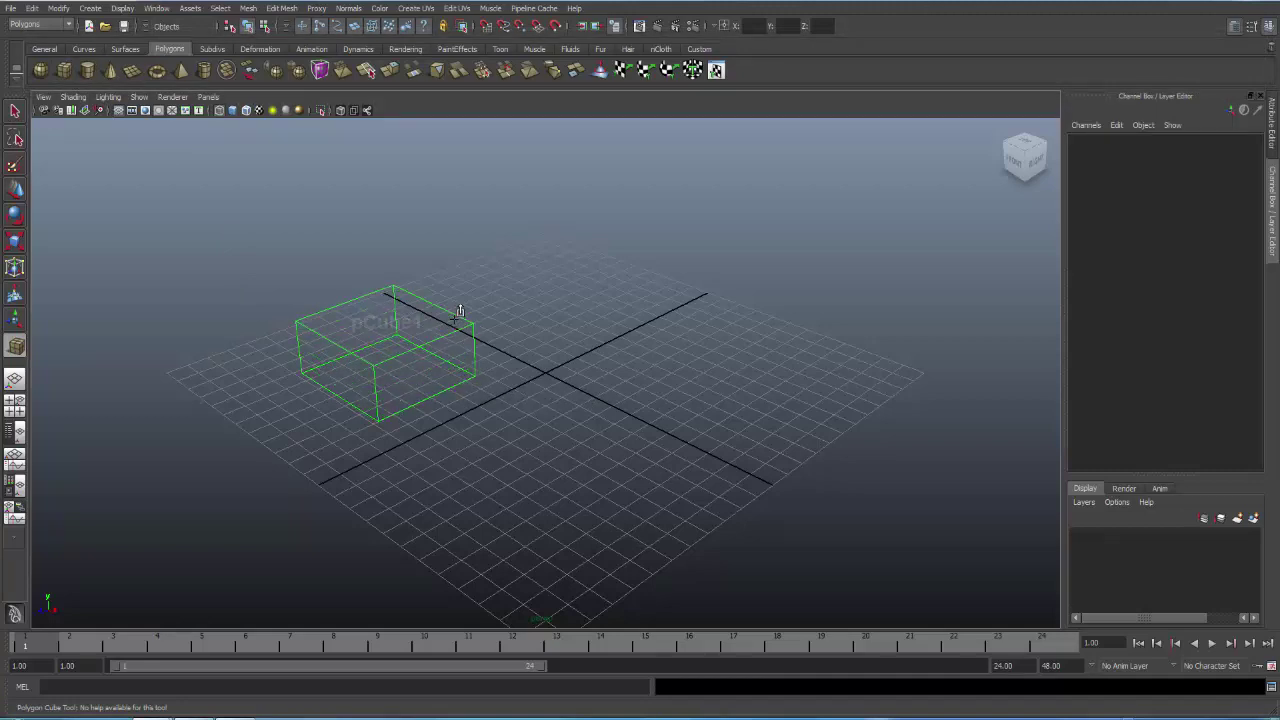
{"action": "left_click", "coordinate": [88, 70]}
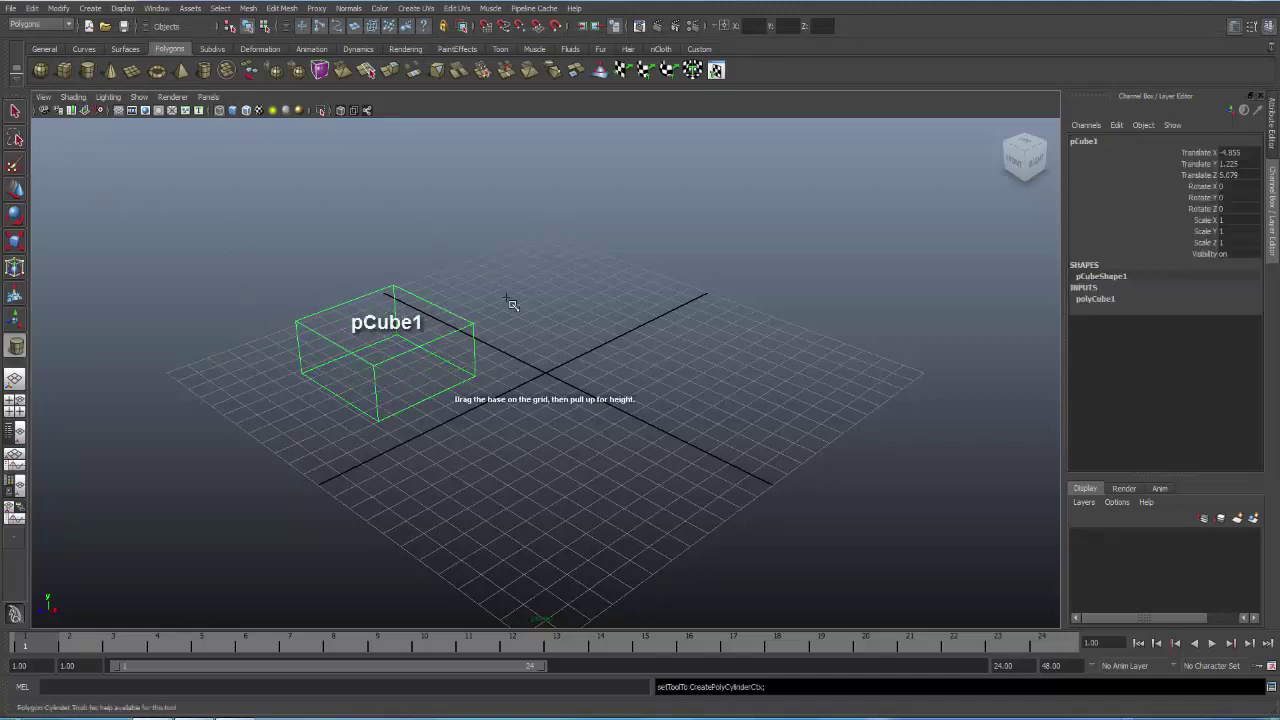
{"action": "left_click_drag", "start_coordinate": [540, 300], "coordinate": [596, 312]}
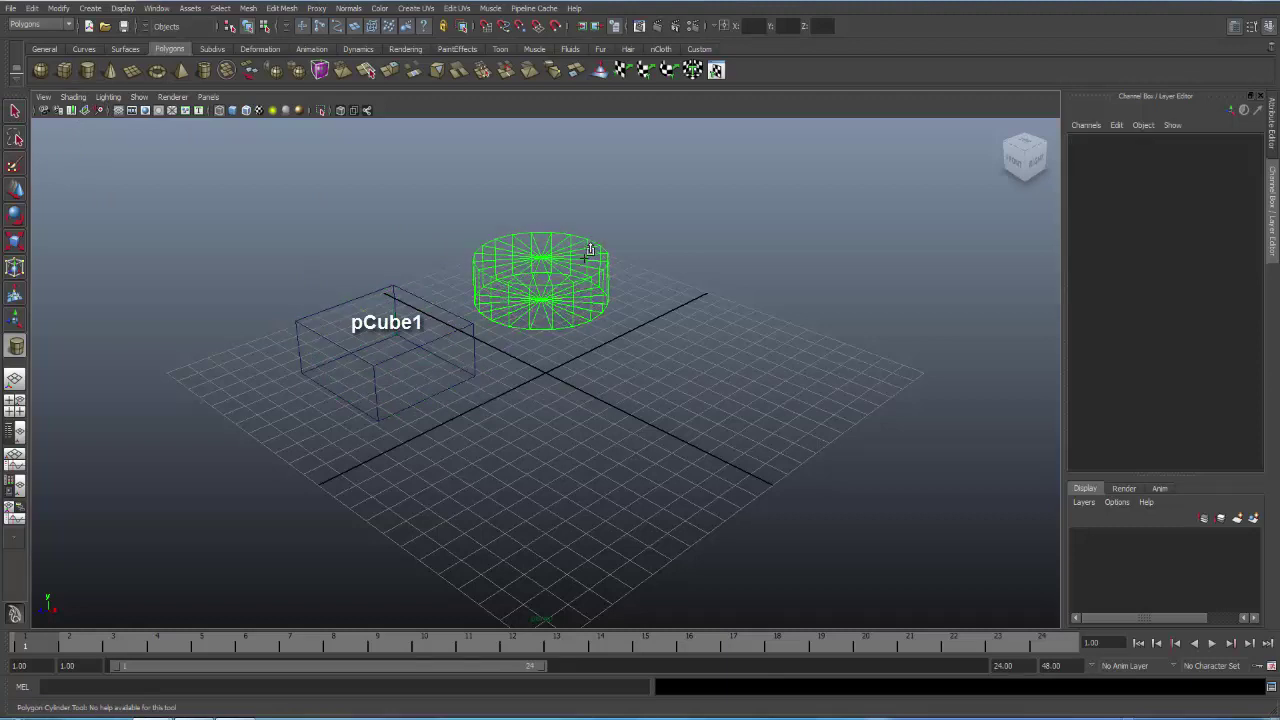
{"action": "left_click_drag", "start_coordinate": [596, 312], "coordinate": [592, 262]}
{"action": "left_click", "coordinate": [132, 70]}
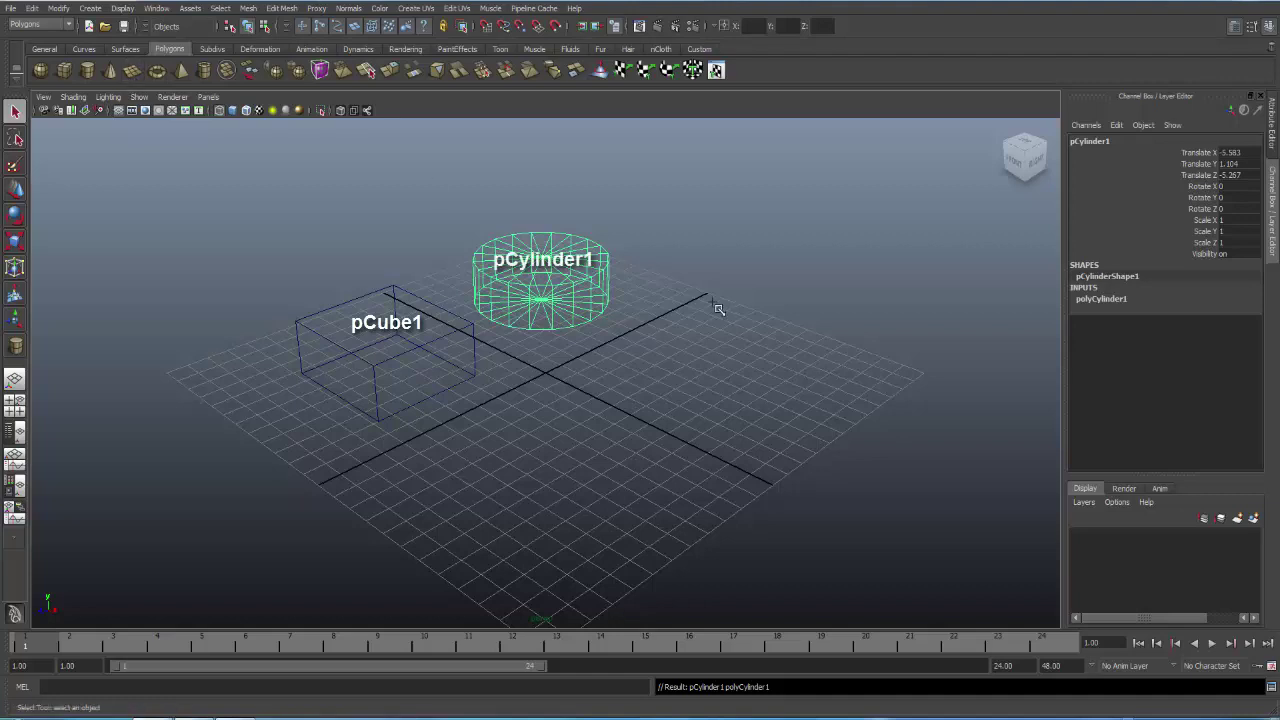
{"action": "mouse_move", "coordinate": [628, 378]}
{"action": "left_mouse_down"}
{"action": "mouse_move", "coordinate": [836, 370]}
{"action": "mouse_move", "coordinate": [830, 360]}
{"action": "left_mouse_up"}
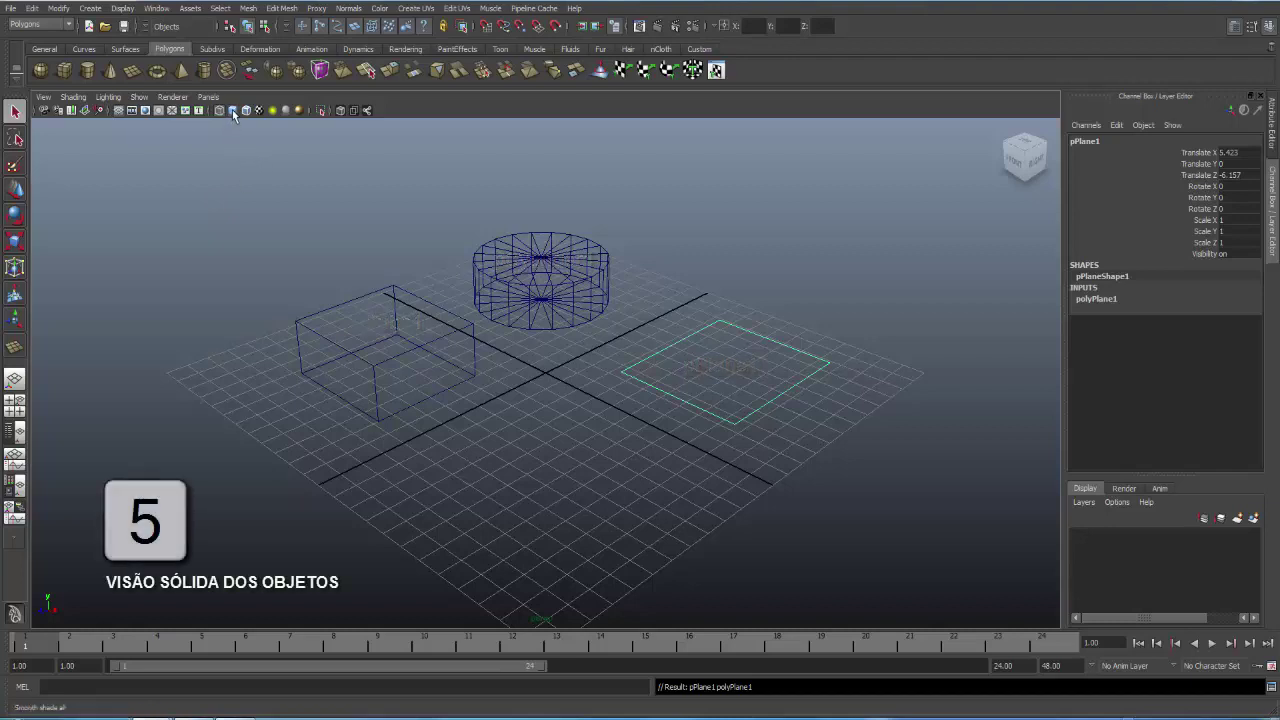
Turn on smooth shaded display with 5, then select the cube, cylinder and plane in turn.
{"action": "key", "text": "5"}
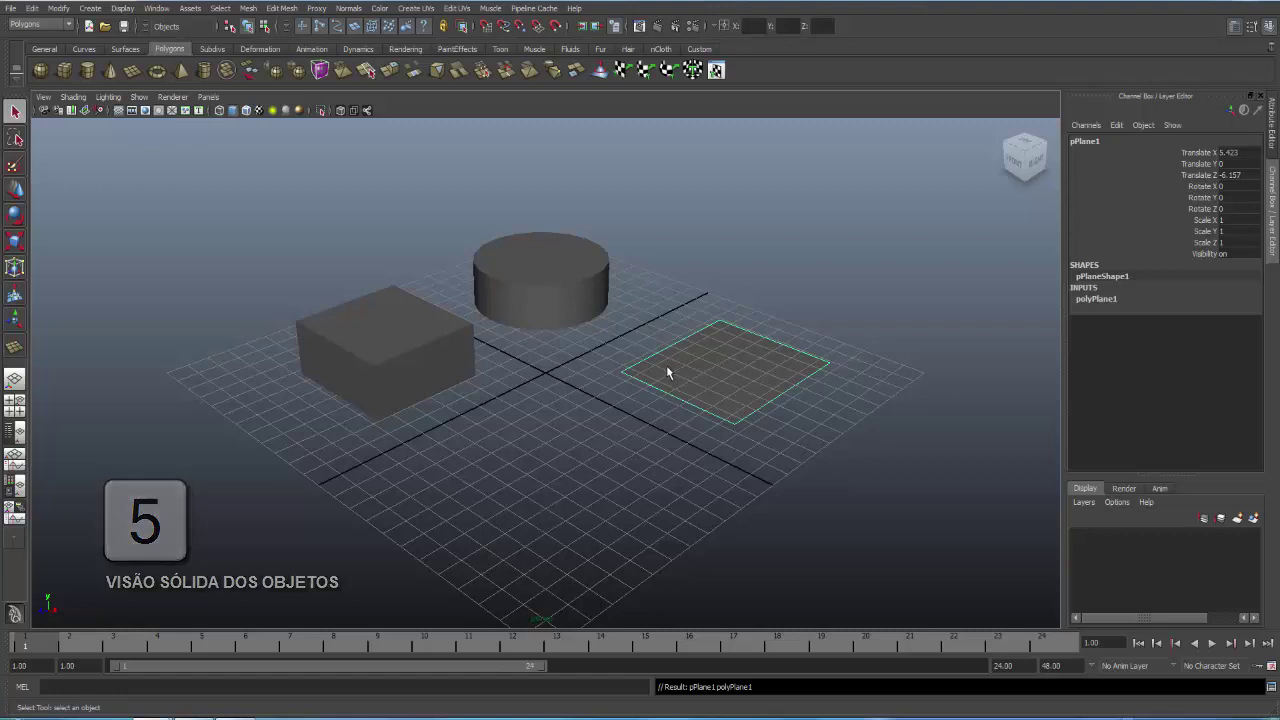
{"action": "left_click", "coordinate": [386, 321]}
{"action": "left_click", "coordinate": [515, 285]}
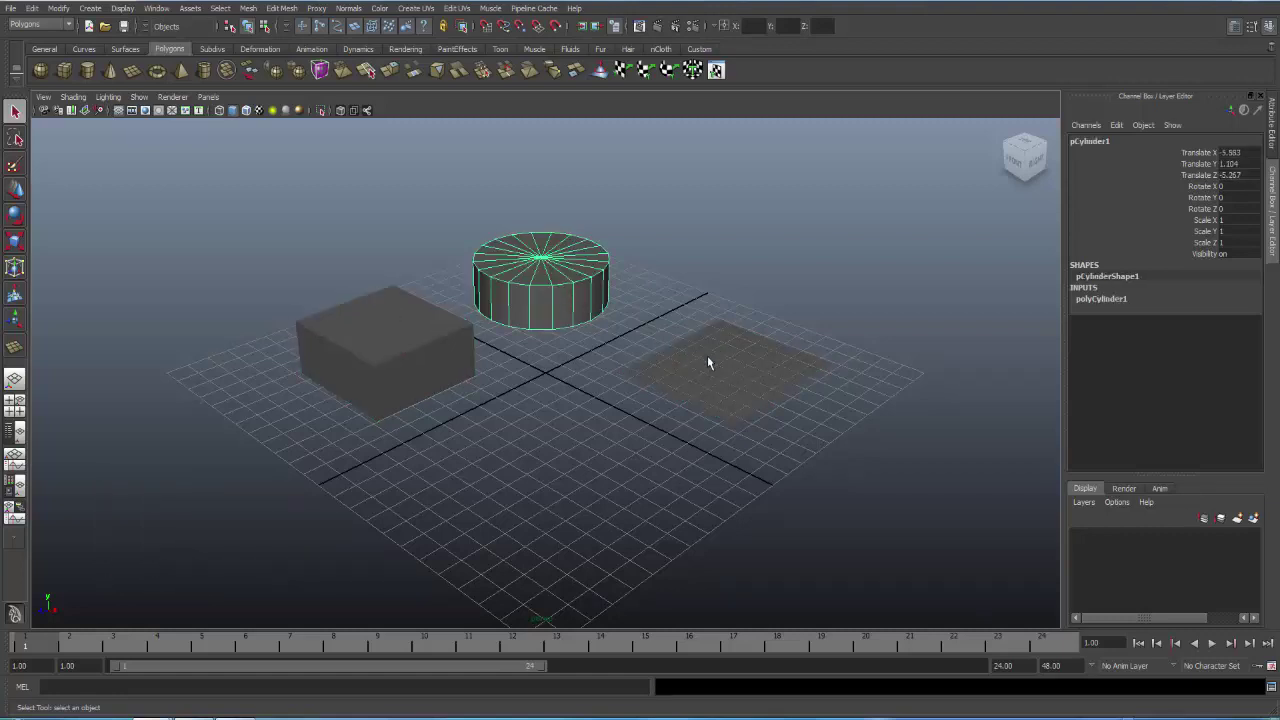
{"action": "left_click", "coordinate": [679, 372]}
{"action": "left_click", "coordinate": [382, 350]}
{"action": "left_click", "coordinate": [538, 271]}
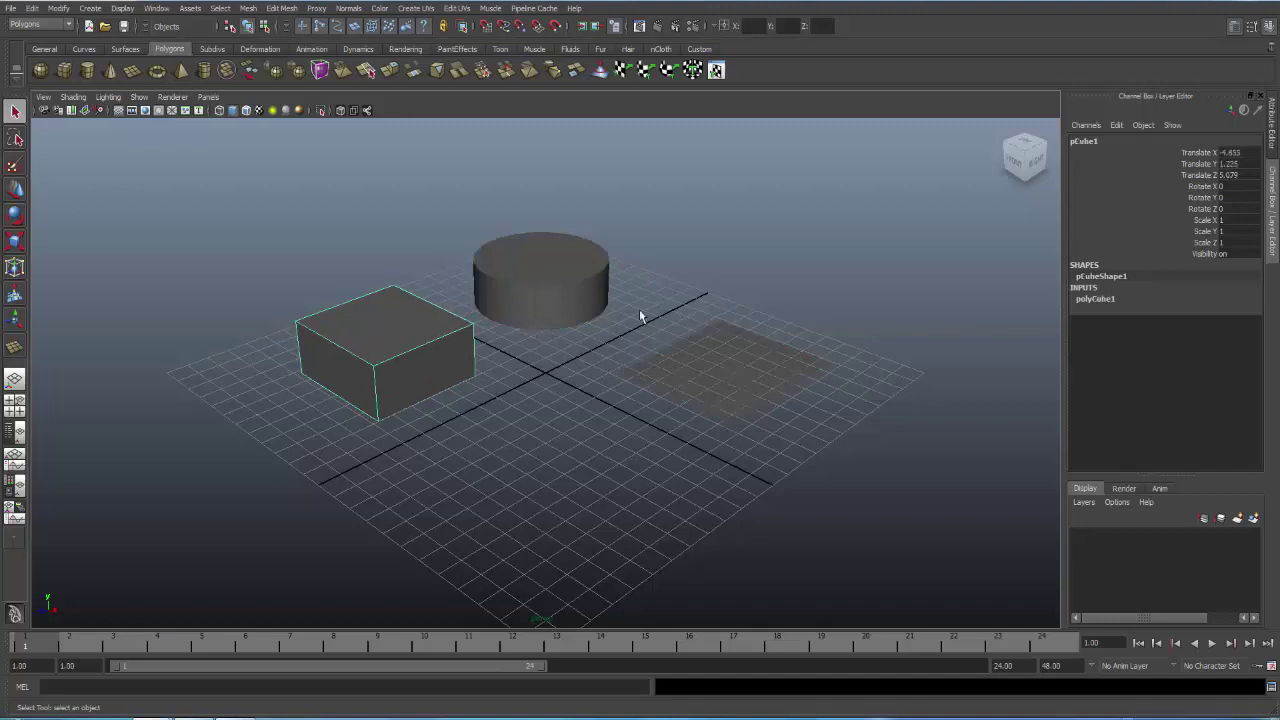
{"action": "left_click", "coordinate": [706, 353]}
Inspect each object in the Channel Box, open pCube1's name field, then reselect the cube.
{"action": "left_click", "coordinate": [394, 336]}
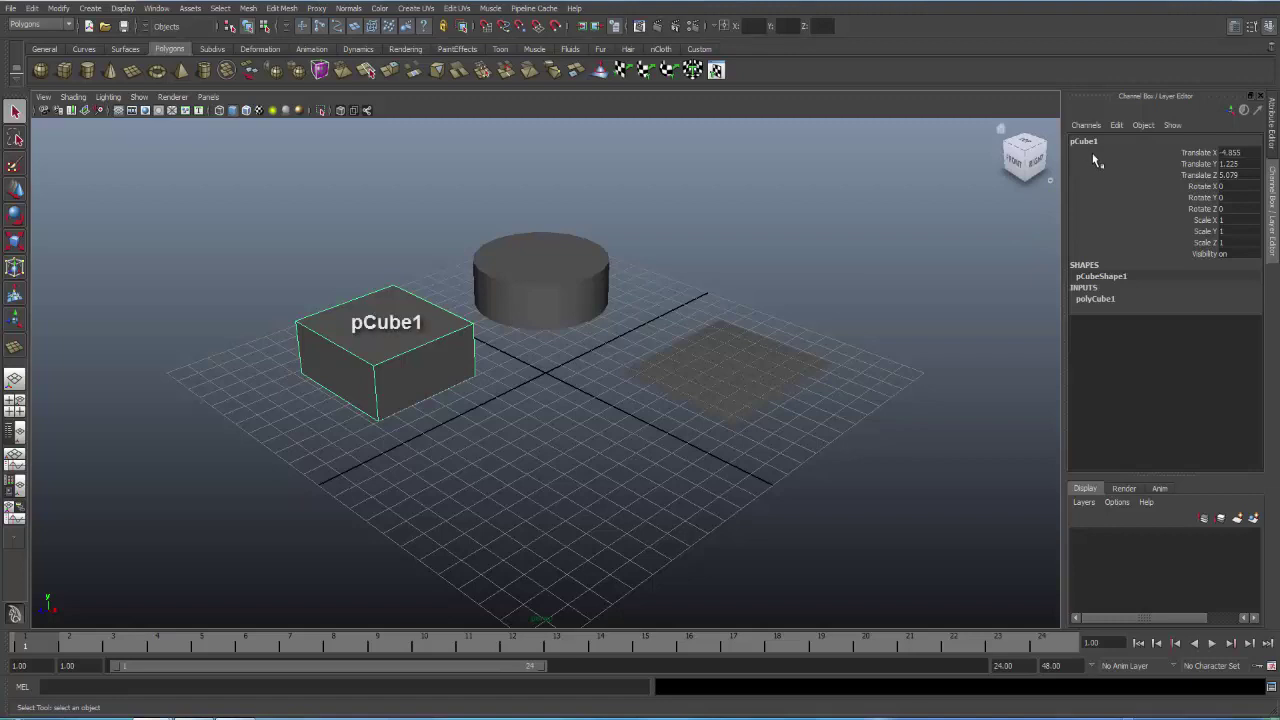
{"action": "left_click", "coordinate": [581, 283]}
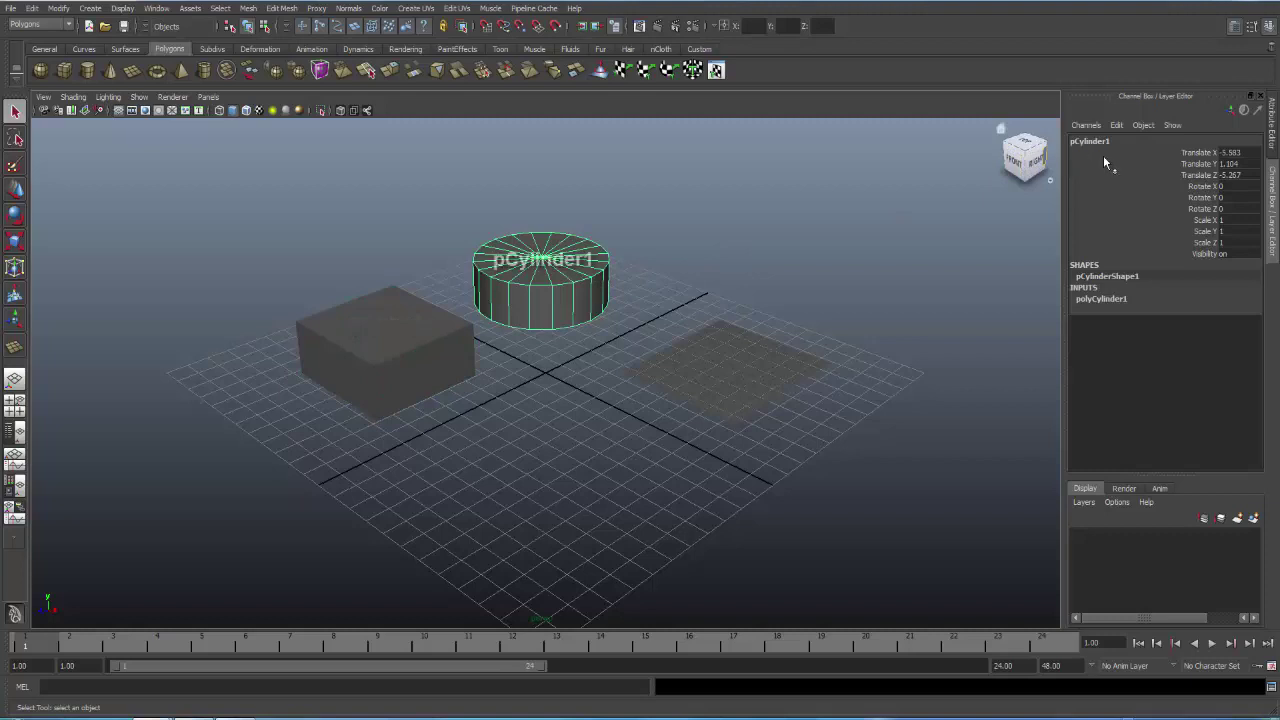
{"action": "left_click", "coordinate": [743, 340]}
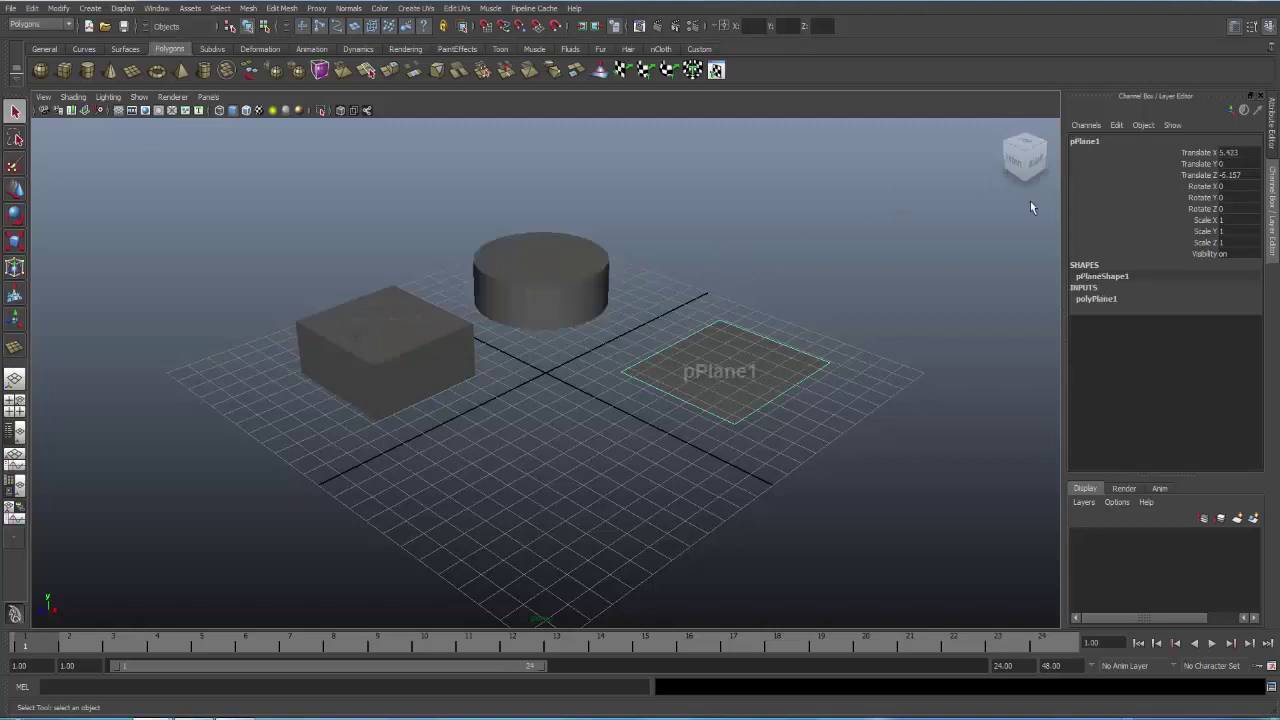
{"action": "left_click", "coordinate": [381, 353]}
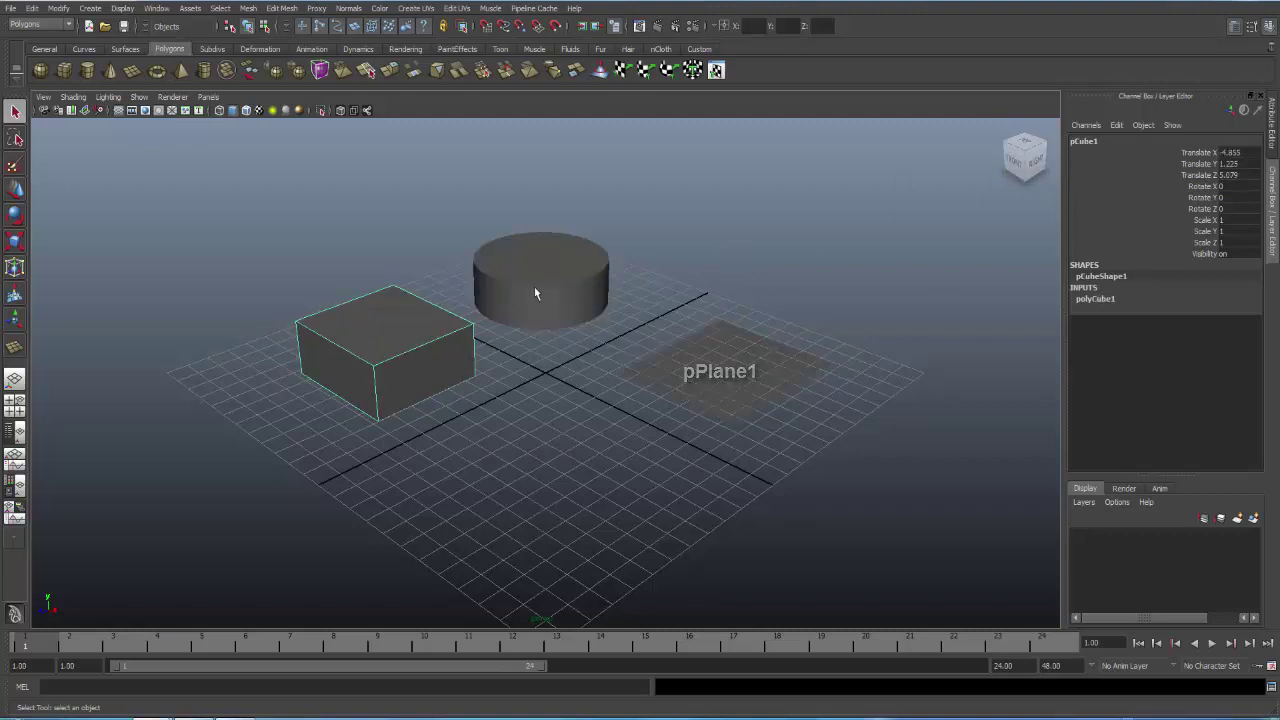
{"action": "double_click", "coordinate": [1094, 143]}
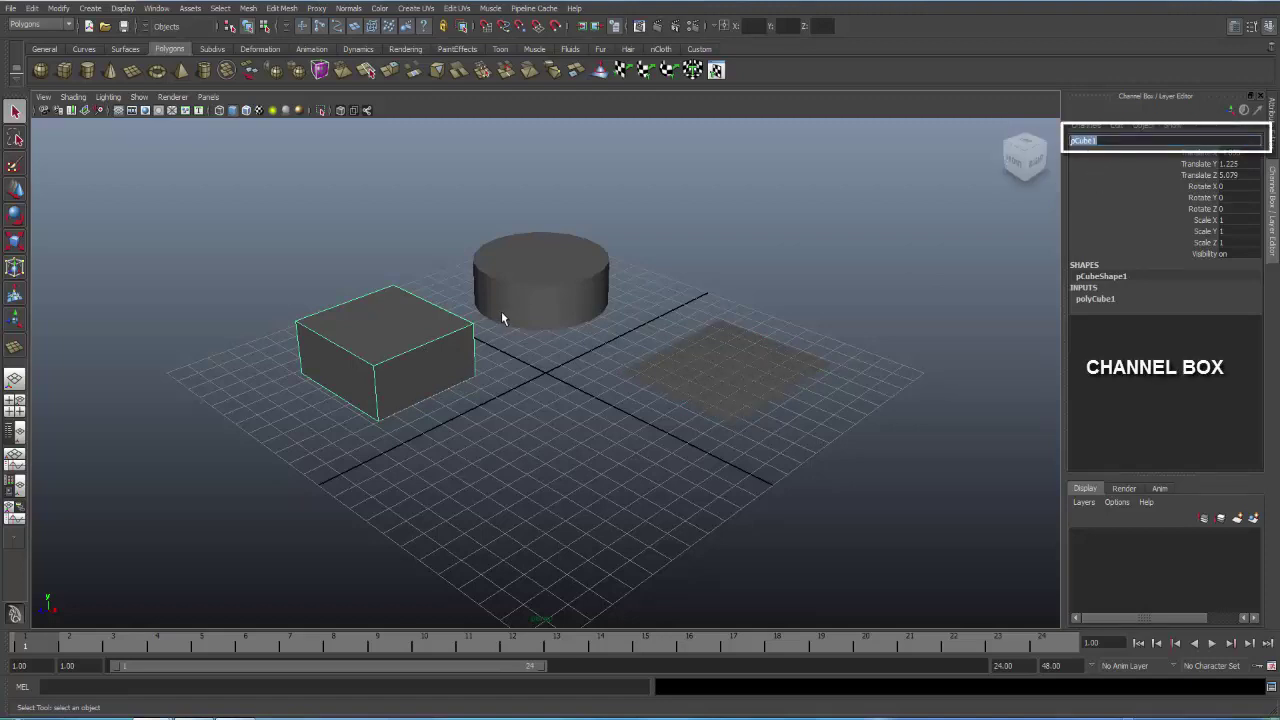
{"action": "left_click", "coordinate": [979, 251]}
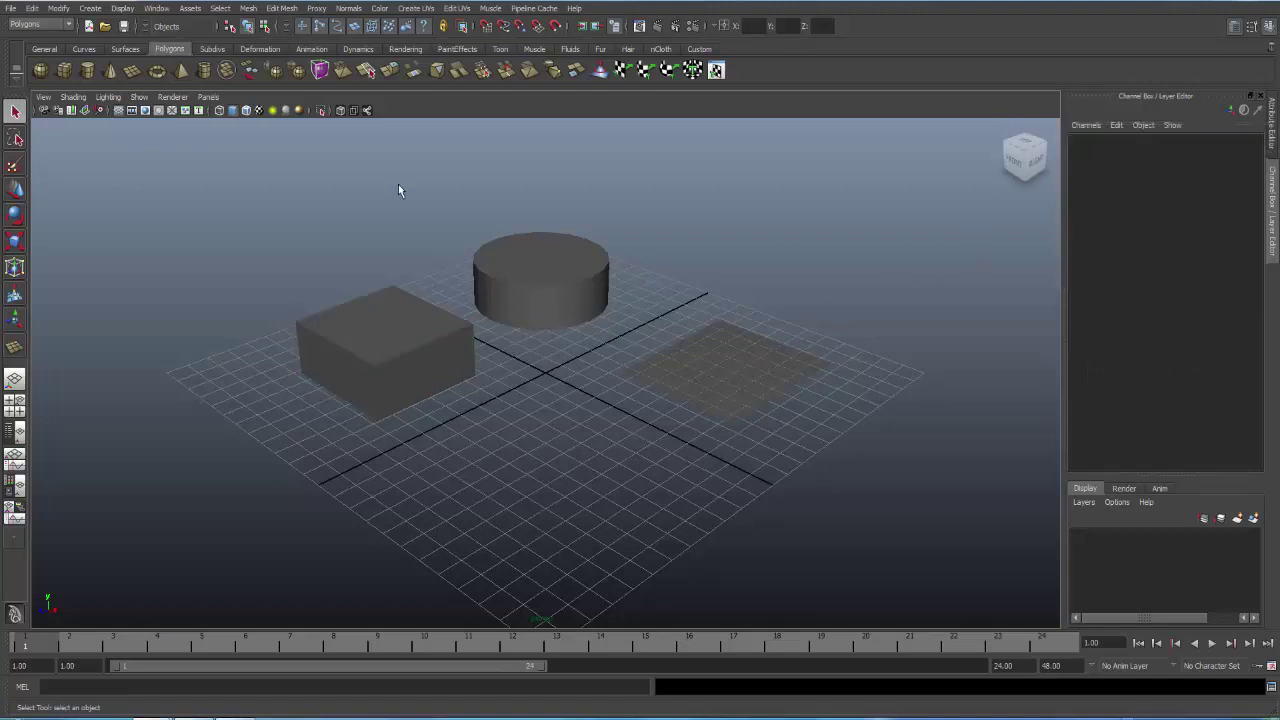
{"action": "left_click", "coordinate": [371, 333]}
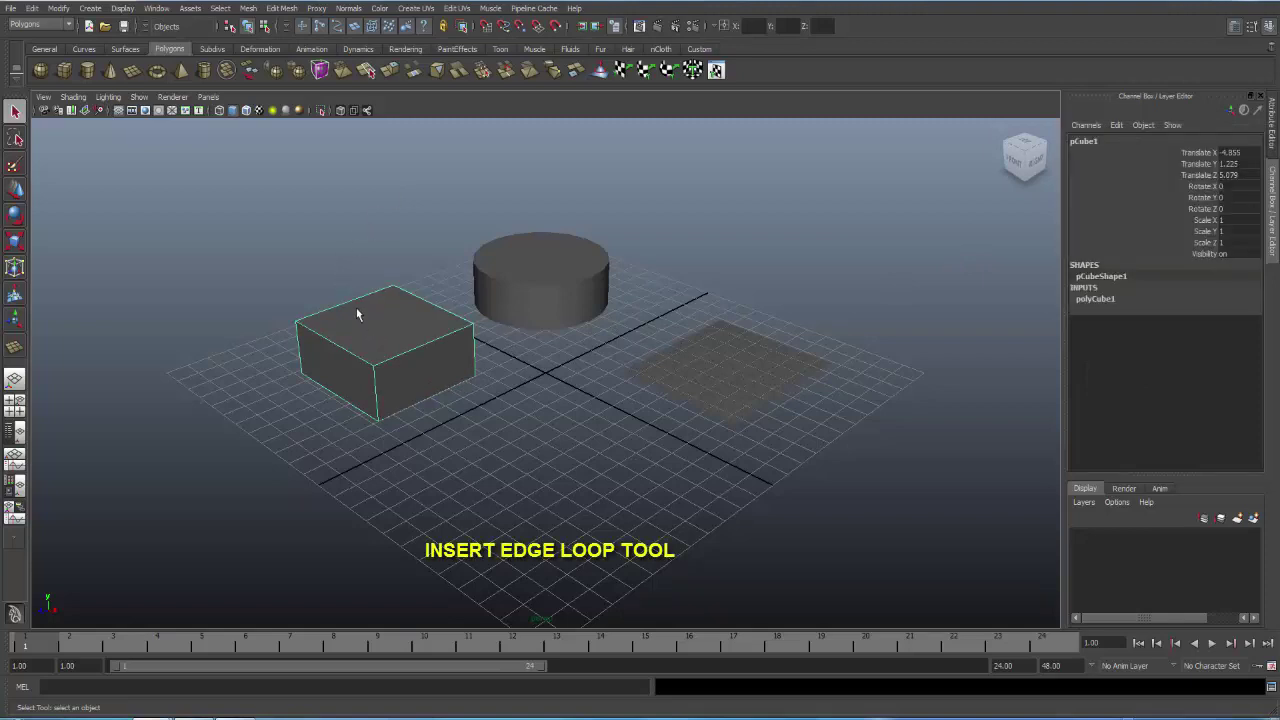
Insert an edge loop across the cube with Insert Edge Loop Tool, then open the Edit menu.
{"action": "left_click", "coordinate": [291, 12]}
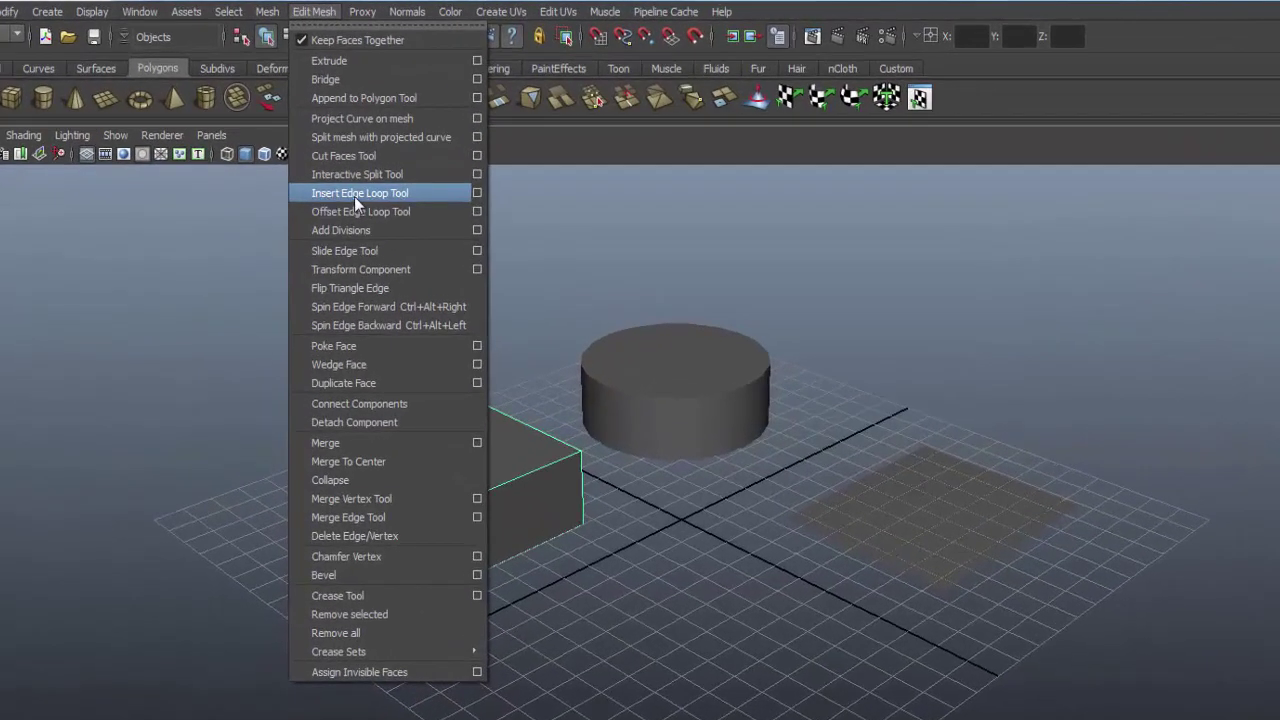
{"action": "left_click", "coordinate": [368, 194]}
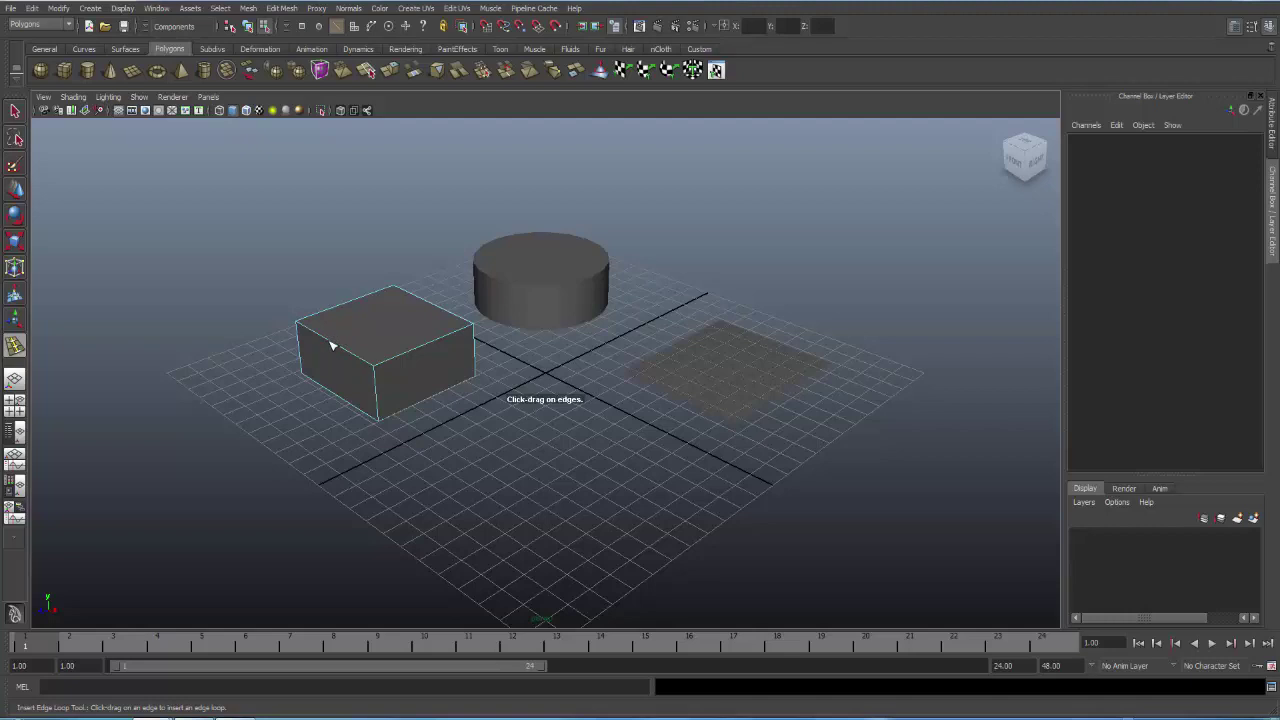
{"action": "left_click", "coordinate": [332, 344]}
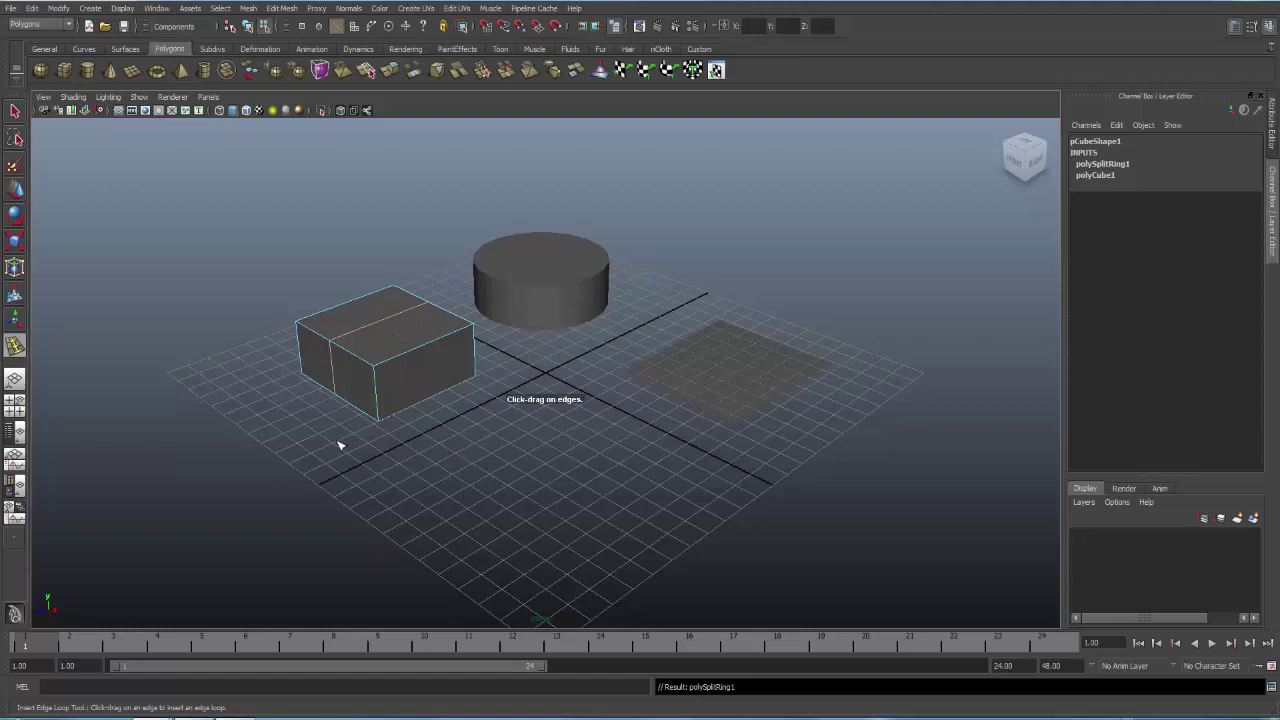
{"action": "mouse_move", "coordinate": [339, 446]}
{"action": "left_mouse_down", "text": "alt"}
{"action": "mouse_move", "coordinate": [424, 385]}
{"action": "mouse_move", "coordinate": [509, 360]}
{"action": "mouse_move", "coordinate": [677, 346]}
{"action": "mouse_move", "coordinate": [655, 405]}
{"action": "mouse_move", "coordinate": [423, 440]}
{"action": "mouse_move", "coordinate": [309, 437]}
{"action": "left_mouse_up", "text": "alt"}
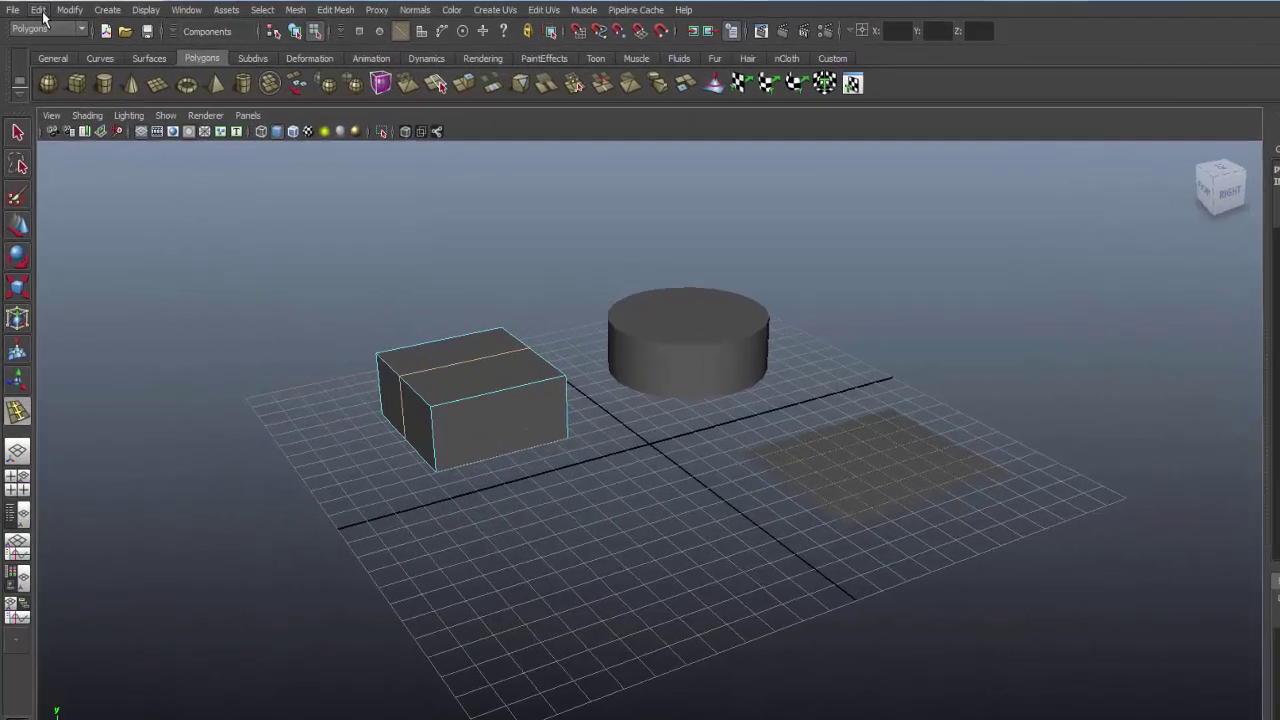
{"action": "left_click", "coordinate": [40, 10]}
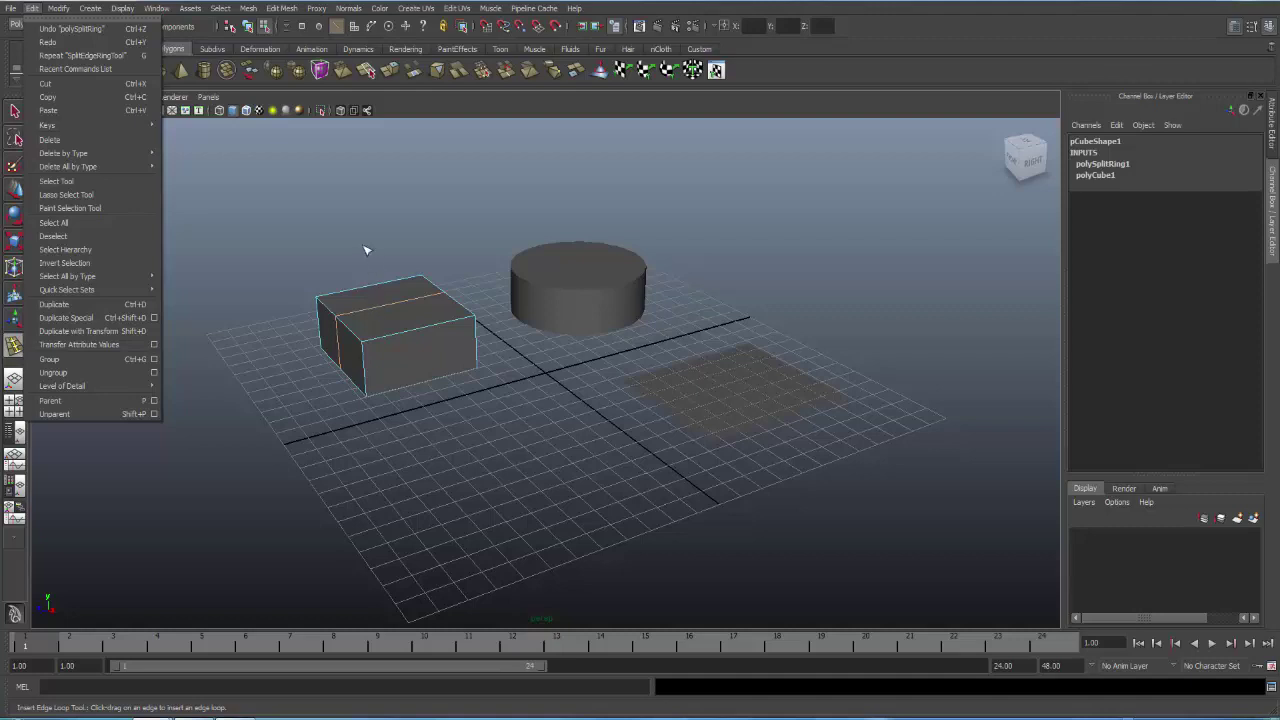
Repeat Insert Edge Loop with G and cut a second loop across the cube.
{"action": "left_click", "coordinate": [286, 10]}
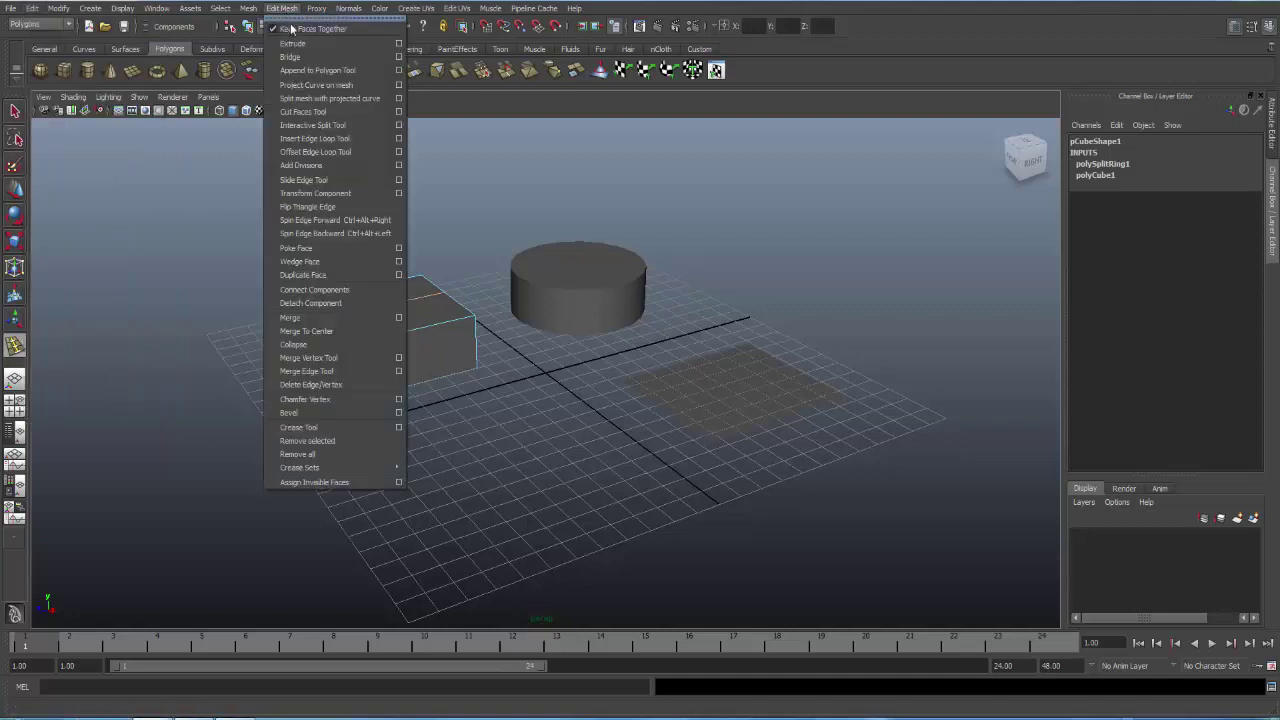
{"action": "left_click", "coordinate": [229, 166]}
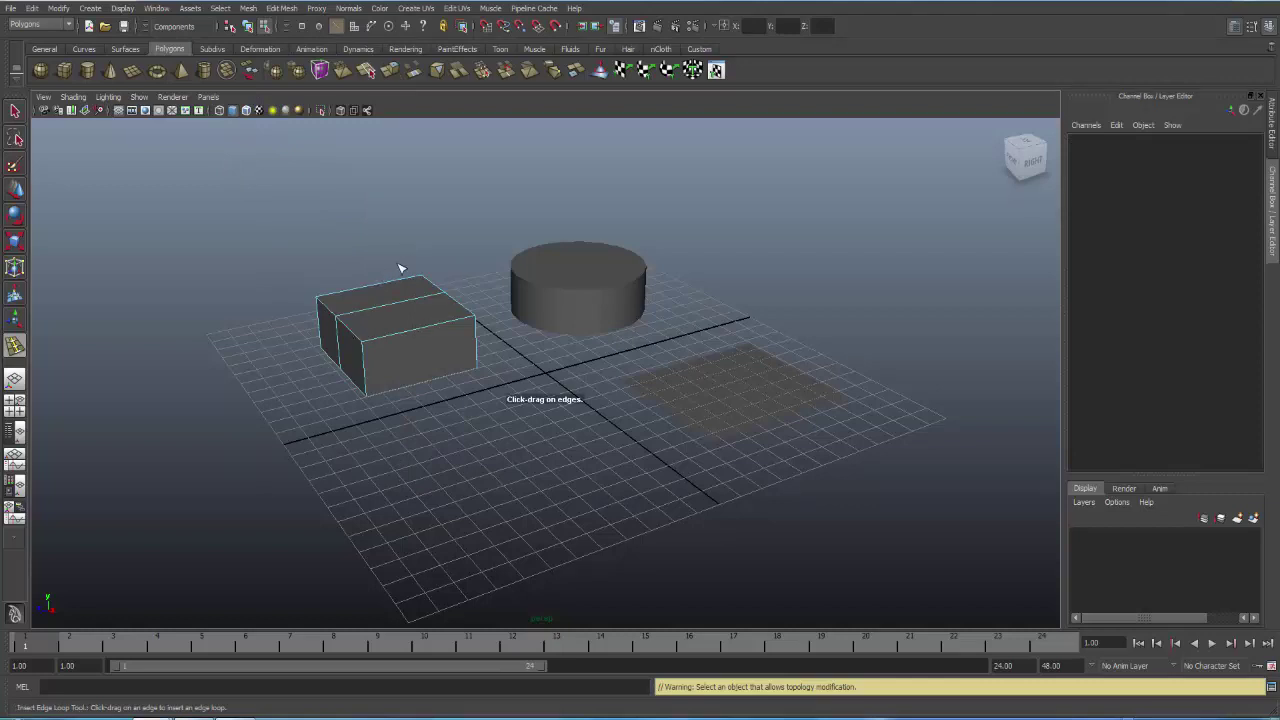
{"action": "key", "text": "g"}
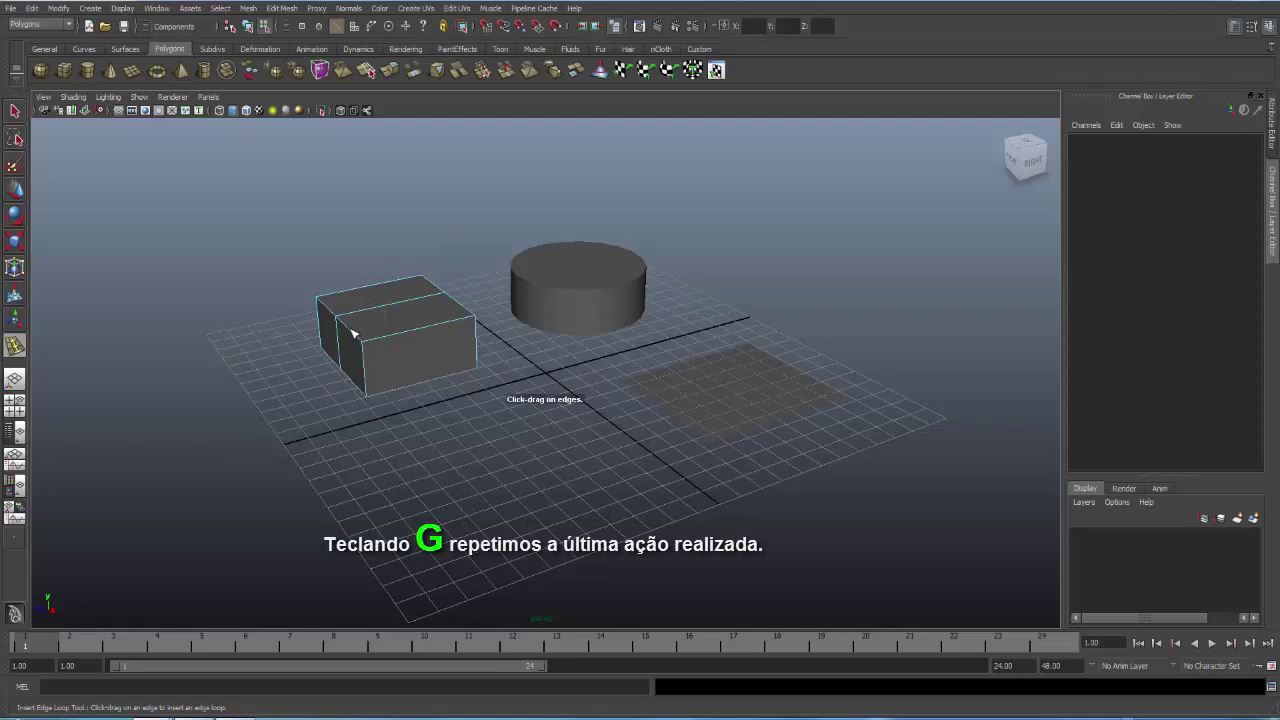
{"action": "left_click", "coordinate": [352, 333]}
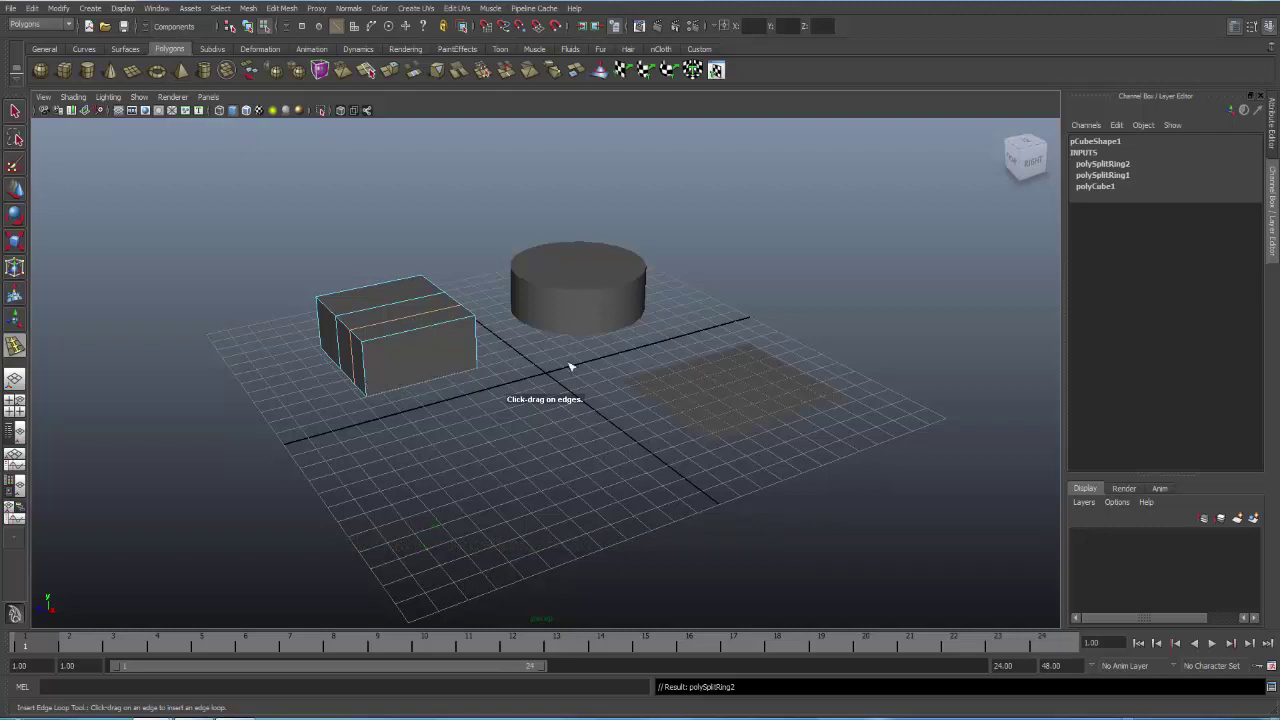
{"action": "left_click", "coordinate": [593, 294]}
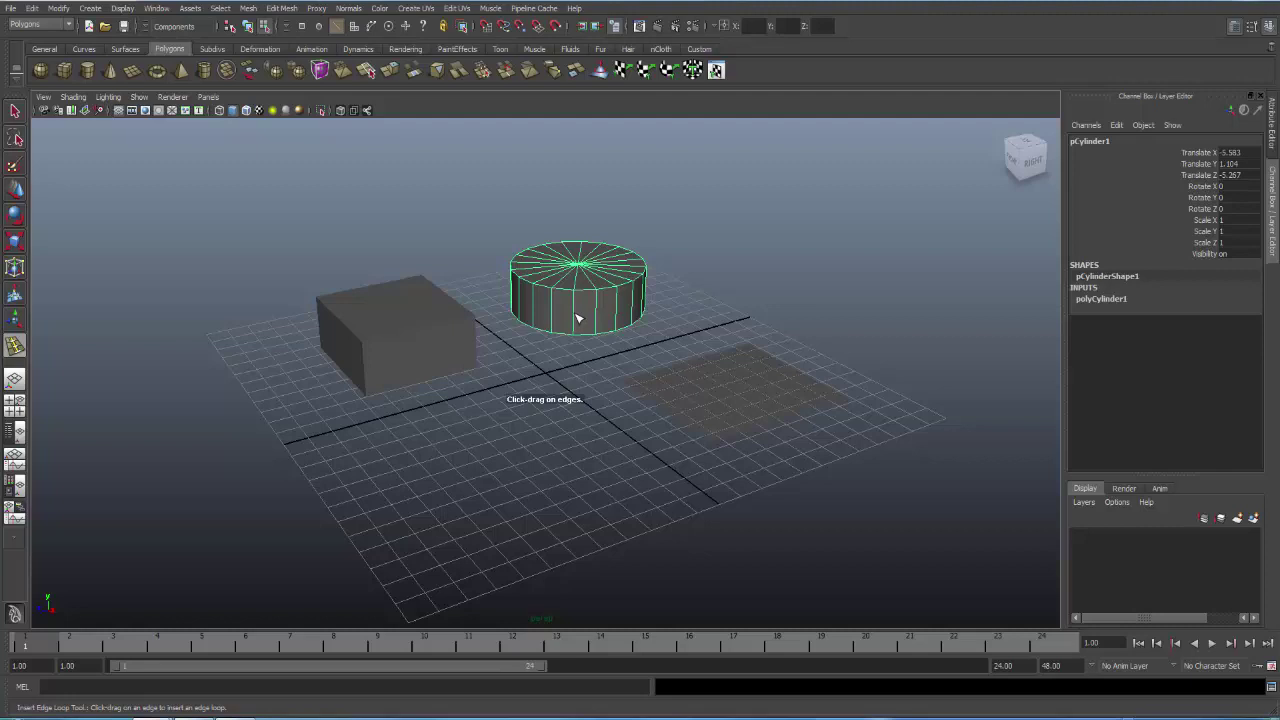
Place an edge loop high on the cylinder's side, then drag another loop across the plane.
{"action": "left_click", "coordinate": [576, 318]}
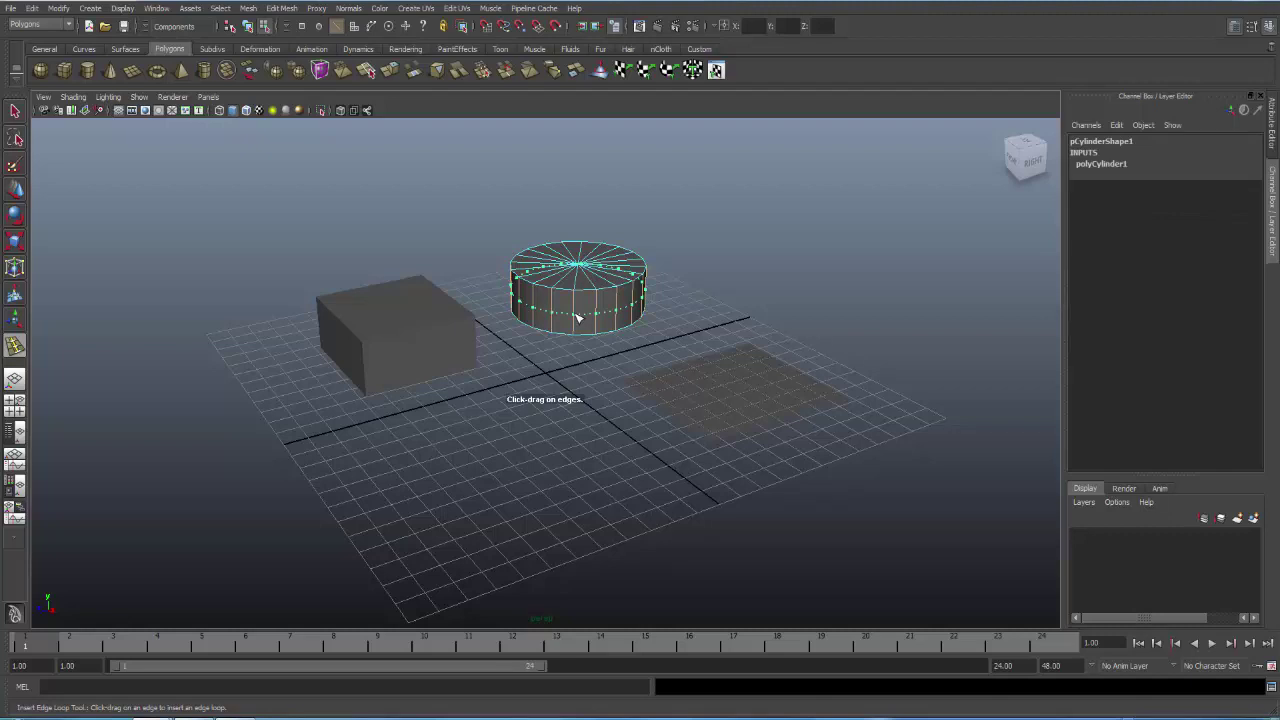
{"action": "mouse_move", "coordinate": [577, 318]}
{"action": "left_mouse_down"}
{"action": "mouse_move", "coordinate": [585, 305]}
{"action": "mouse_move", "coordinate": [590, 328]}
{"action": "mouse_move", "coordinate": [591, 307]}
{"action": "left_mouse_up"}
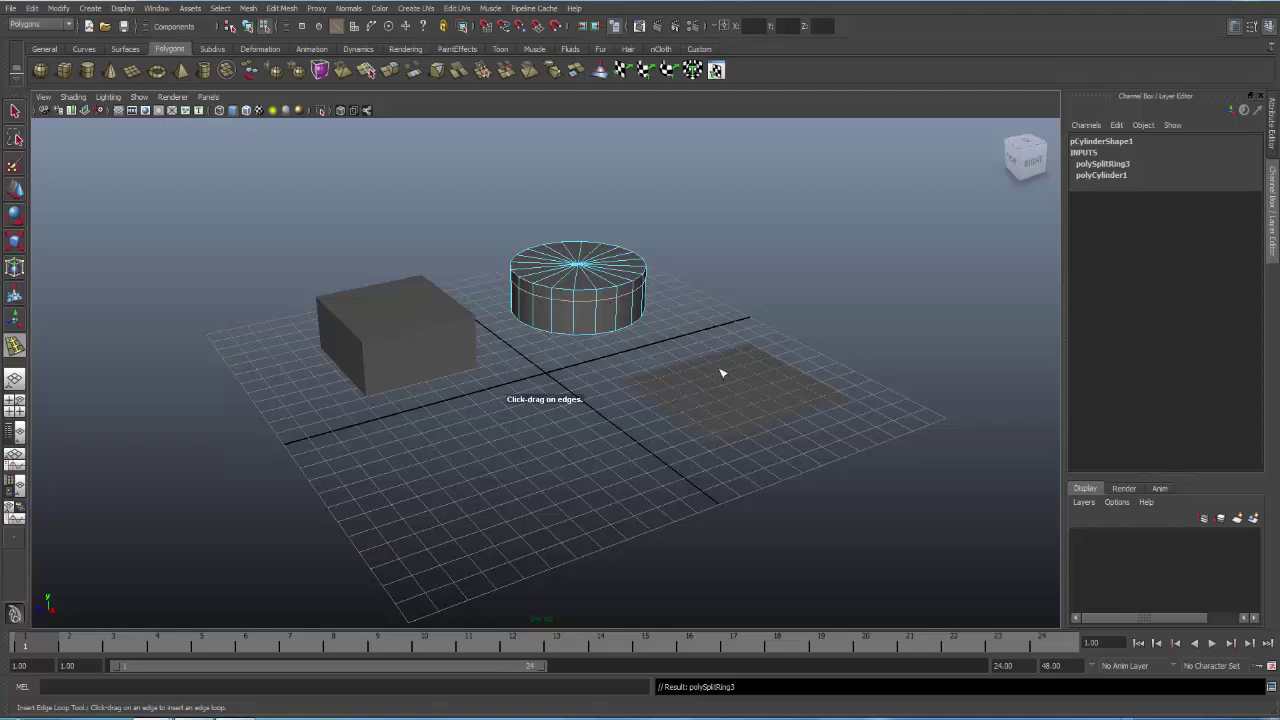
{"action": "left_click", "coordinate": [752, 385]}
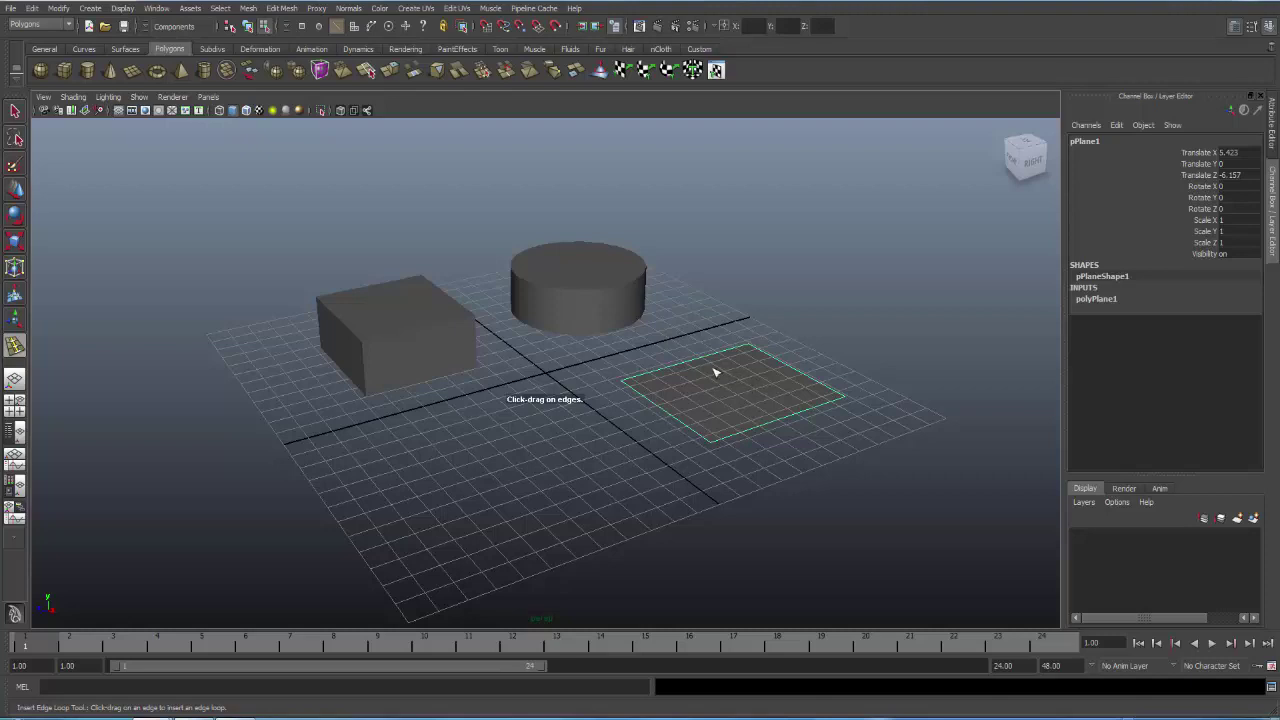
{"action": "left_click", "coordinate": [704, 302]}
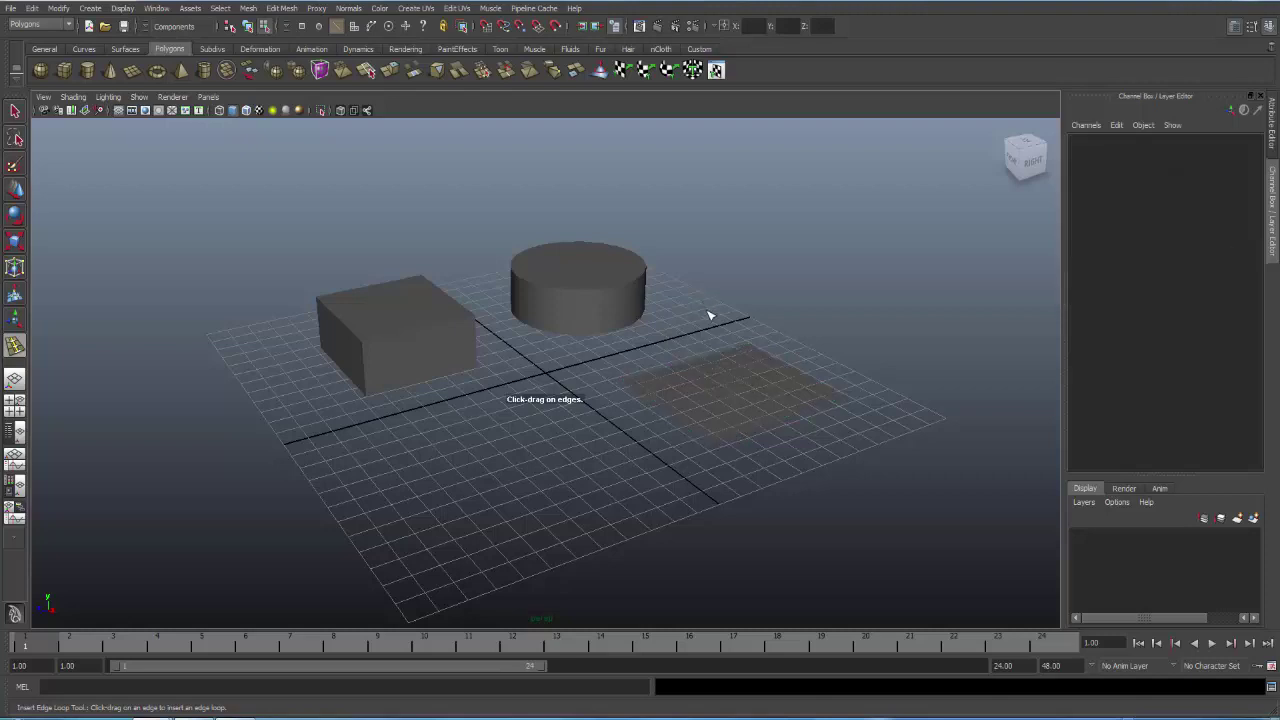
{"action": "left_click", "coordinate": [725, 379]}
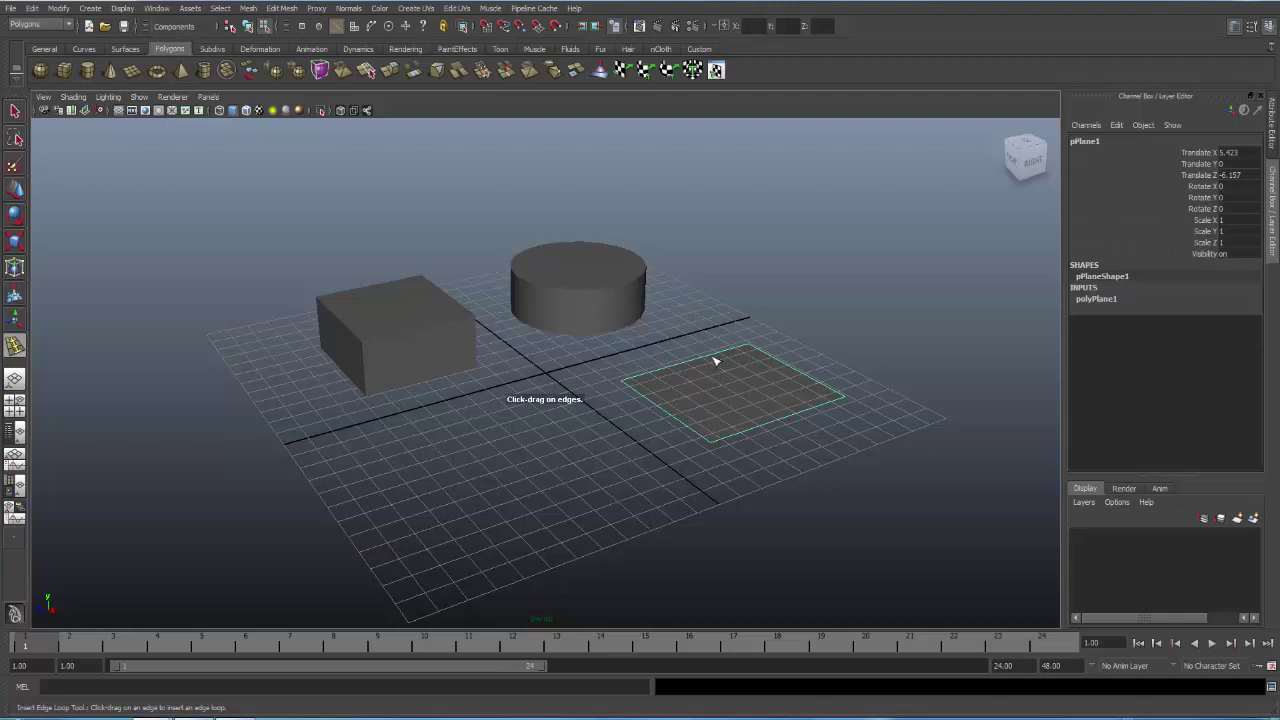
{"action": "left_click", "coordinate": [718, 357]}
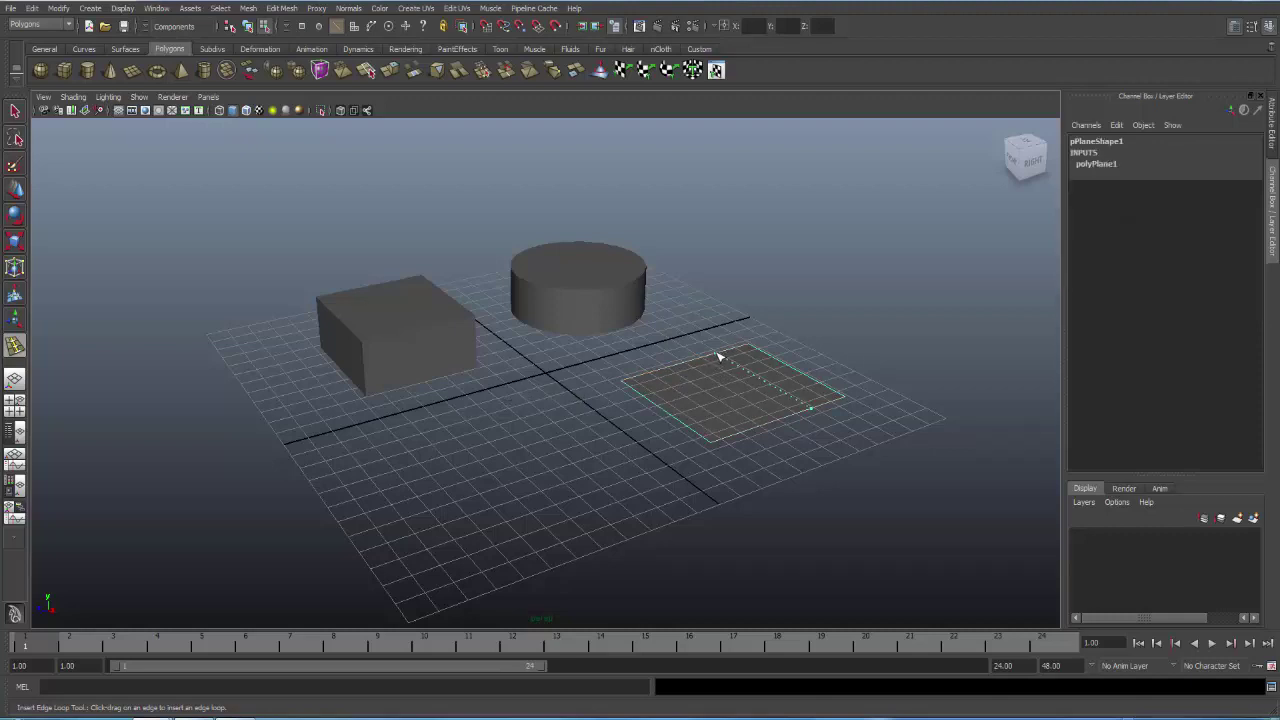
{"action": "mouse_move", "coordinate": [720, 355]}
{"action": "left_mouse_down"}
{"action": "mouse_move", "coordinate": [730, 352]}
{"action": "mouse_move", "coordinate": [649, 382]}
{"action": "left_mouse_up"}
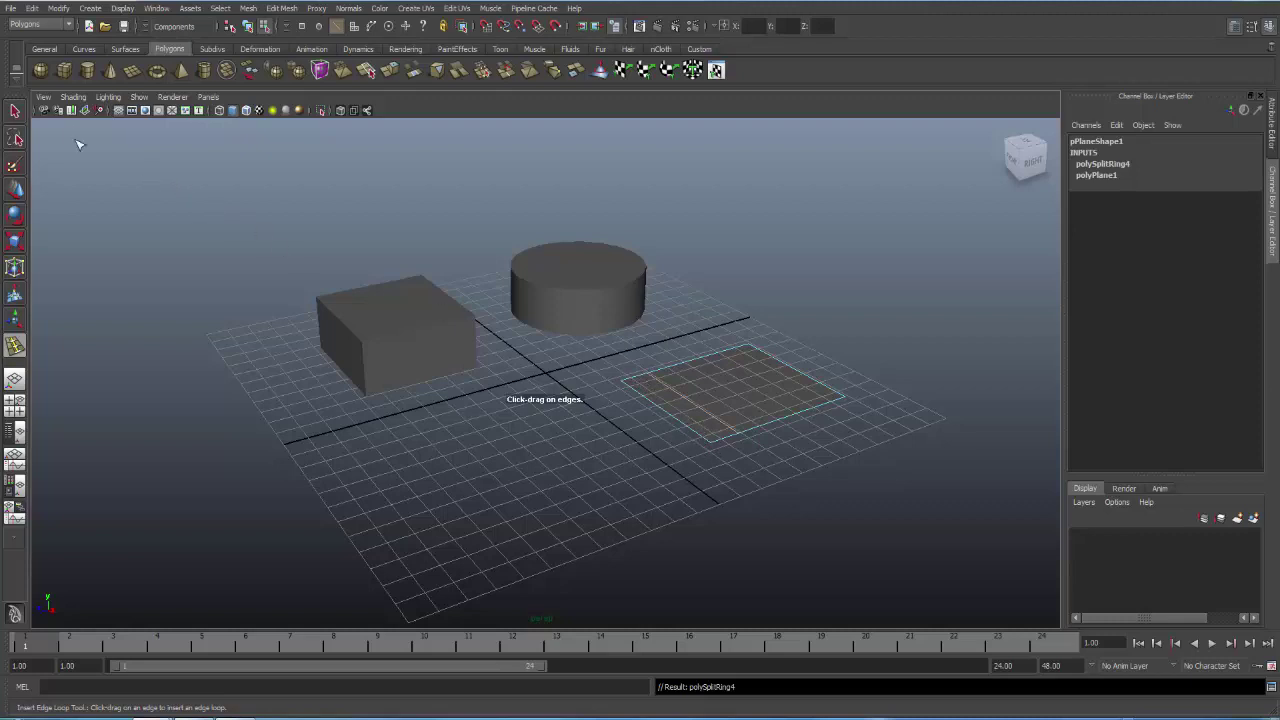
{"action": "left_click", "coordinate": [33, 8]}
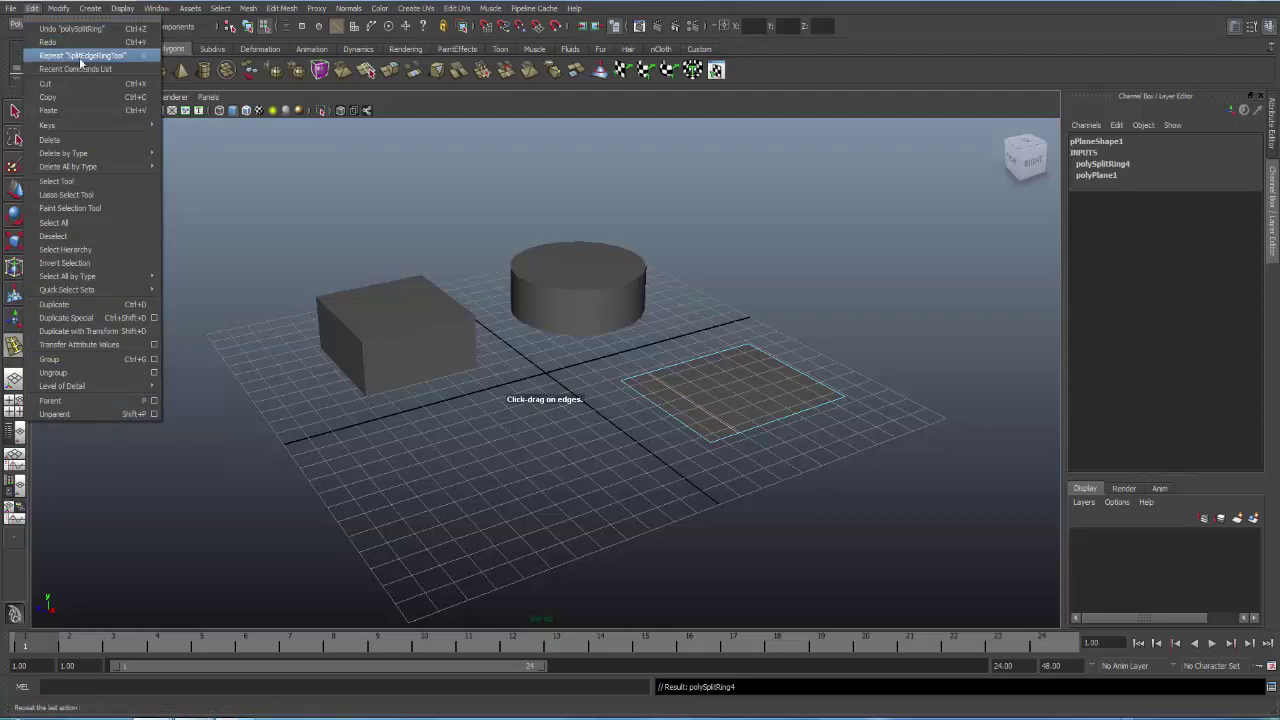
{"action": "left_click", "coordinate": [370, 221]}
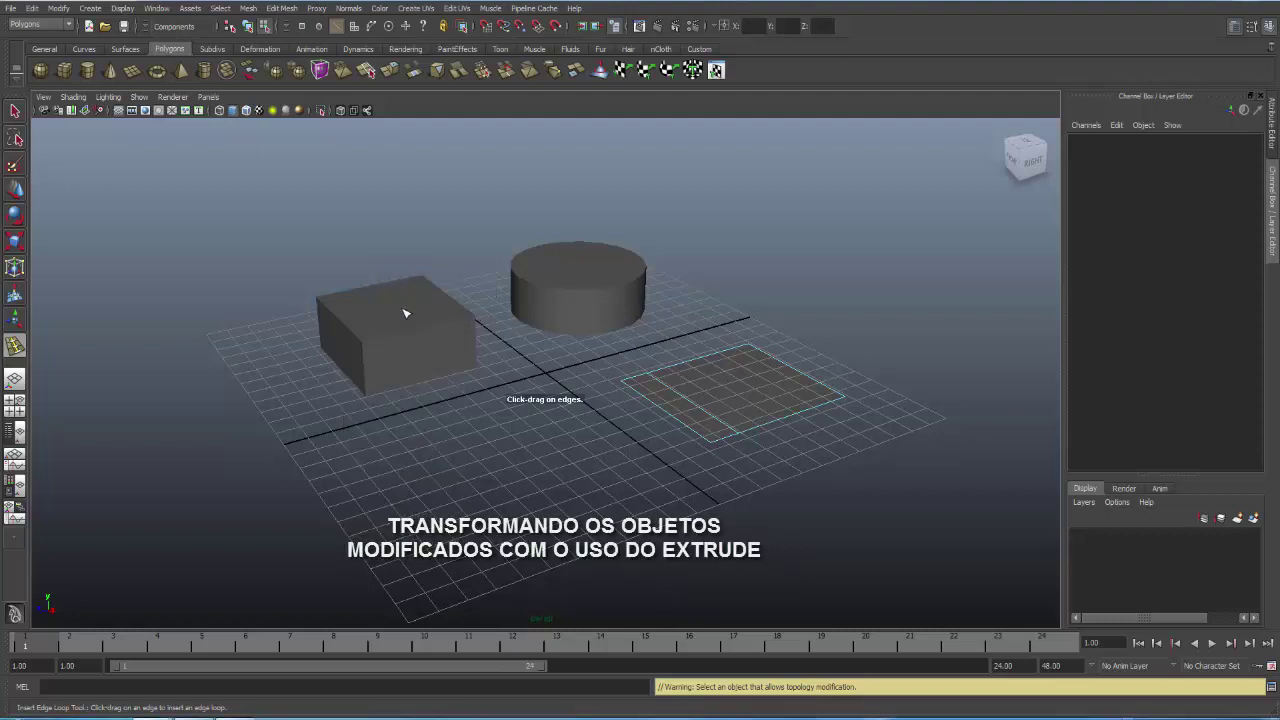
In the cube's edge mode, insert a third loop perpendicular to the first two.
{"action": "left_click", "coordinate": [405, 313]}
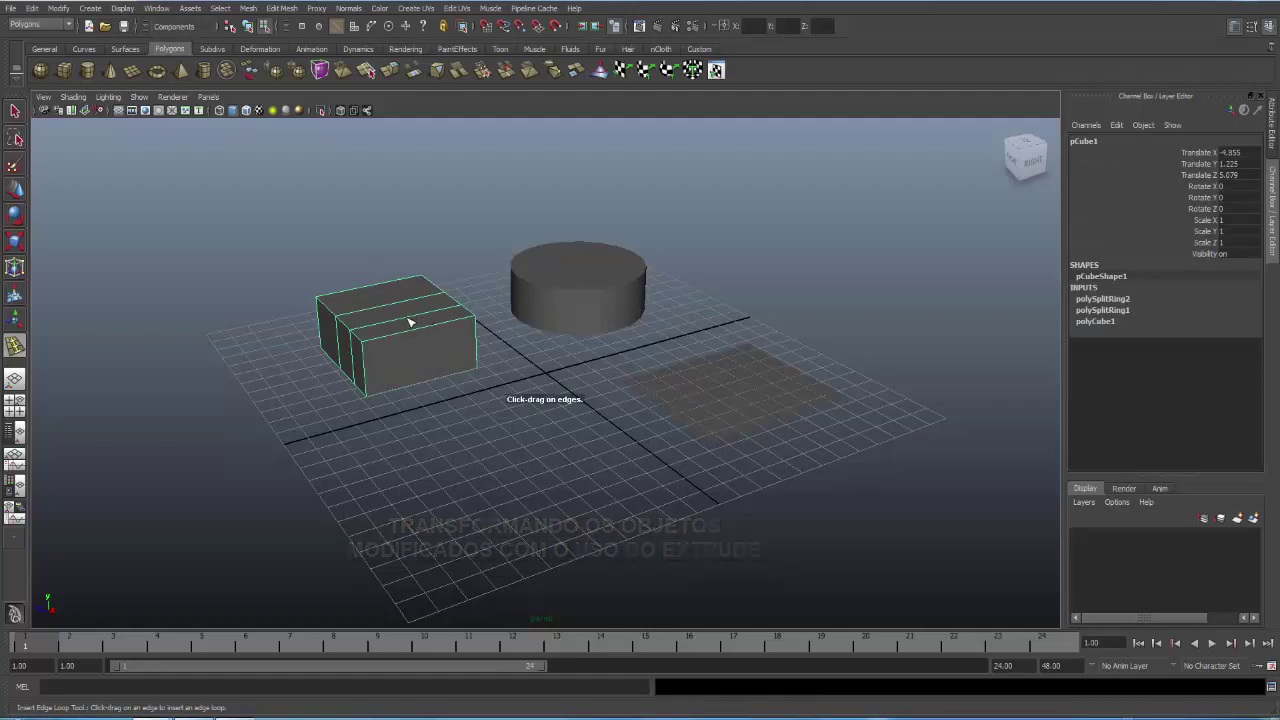
{"action": "right_click", "coordinate": [407, 320]}
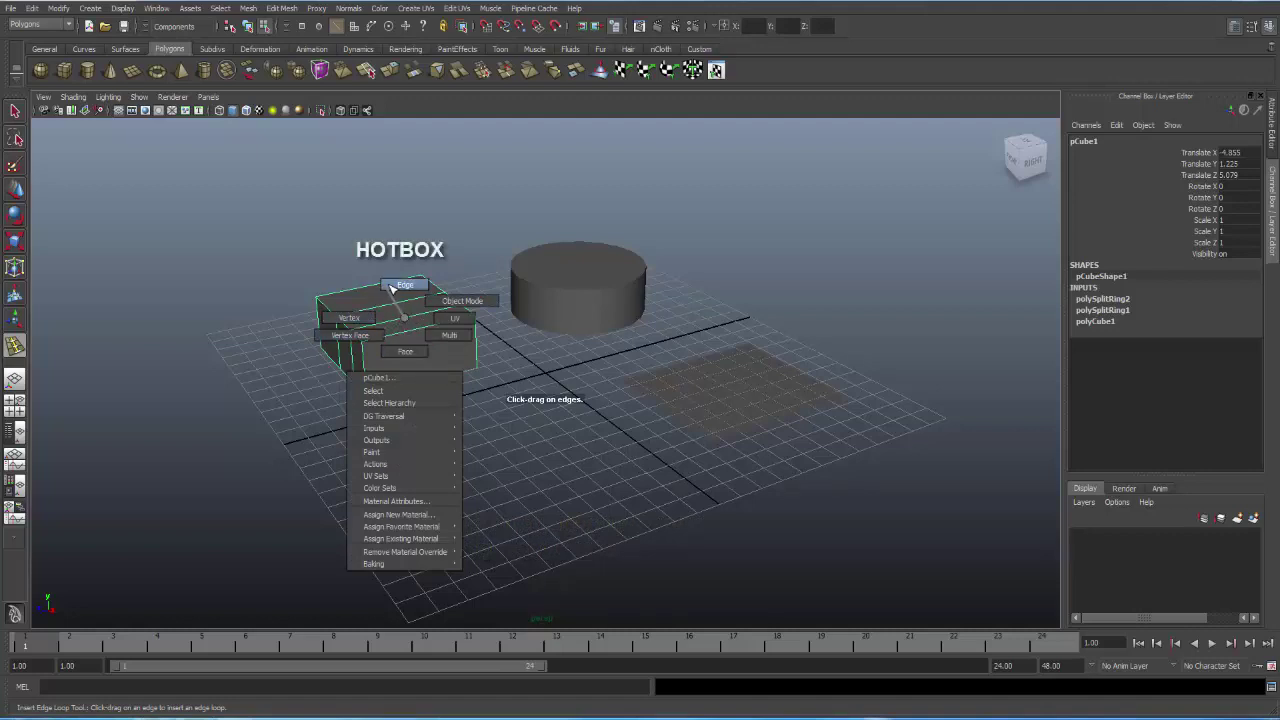
{"action": "left_click", "coordinate": [404, 286]}
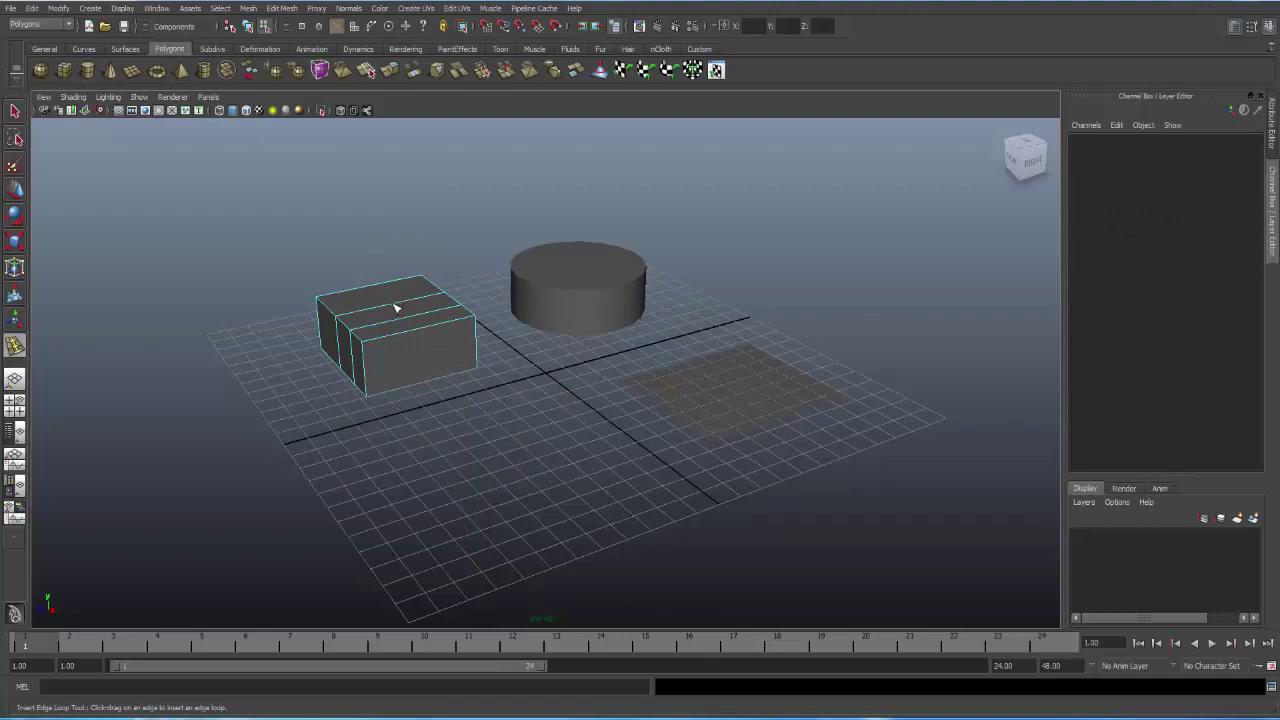
{"action": "left_click", "coordinate": [396, 307]}
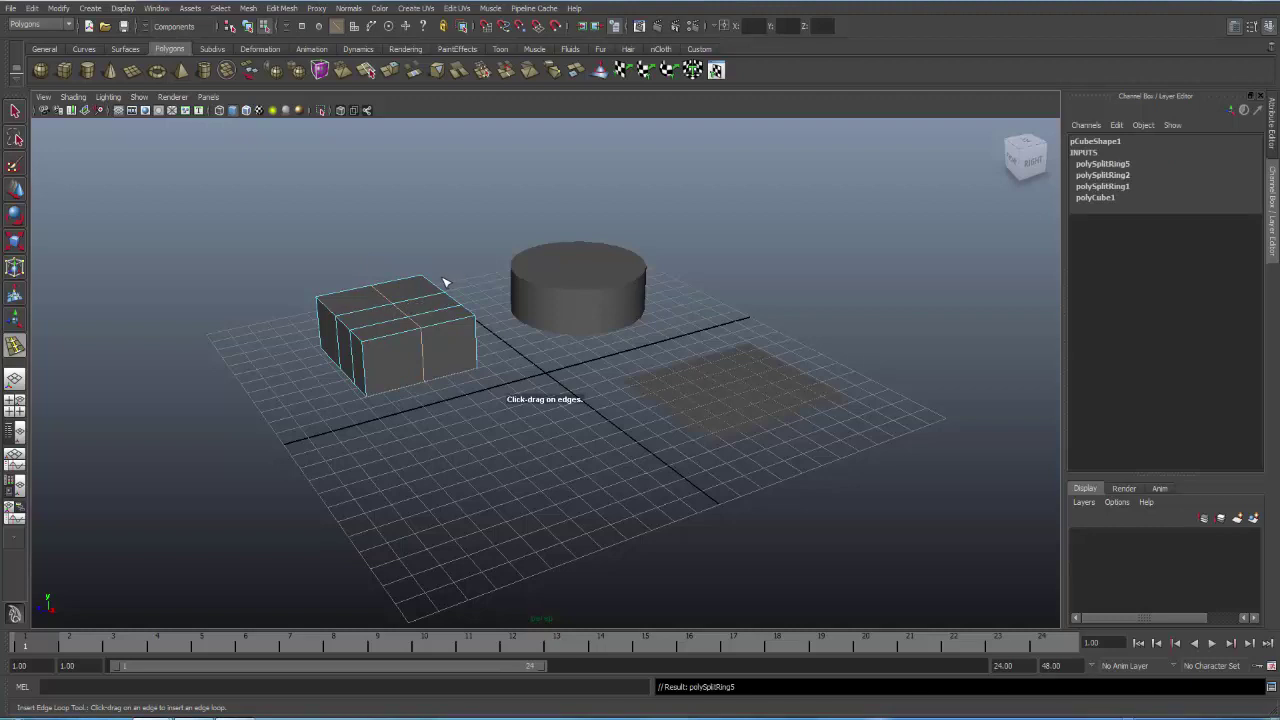
{"action": "left_click", "coordinate": [14, 112]}
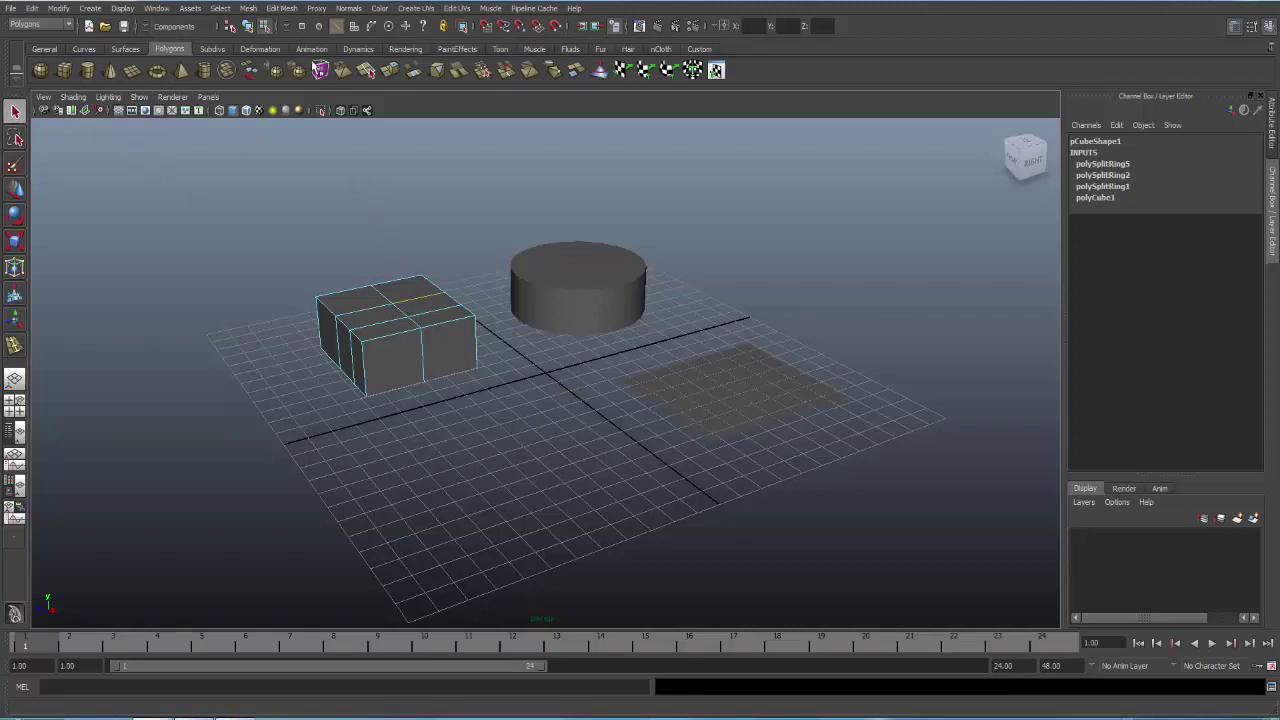
Extrude a top cube edge upward into a flat wall, then select the strip's face.
{"action": "left_click", "coordinate": [282, 8]}
{"action": "left_click", "coordinate": [307, 47]}
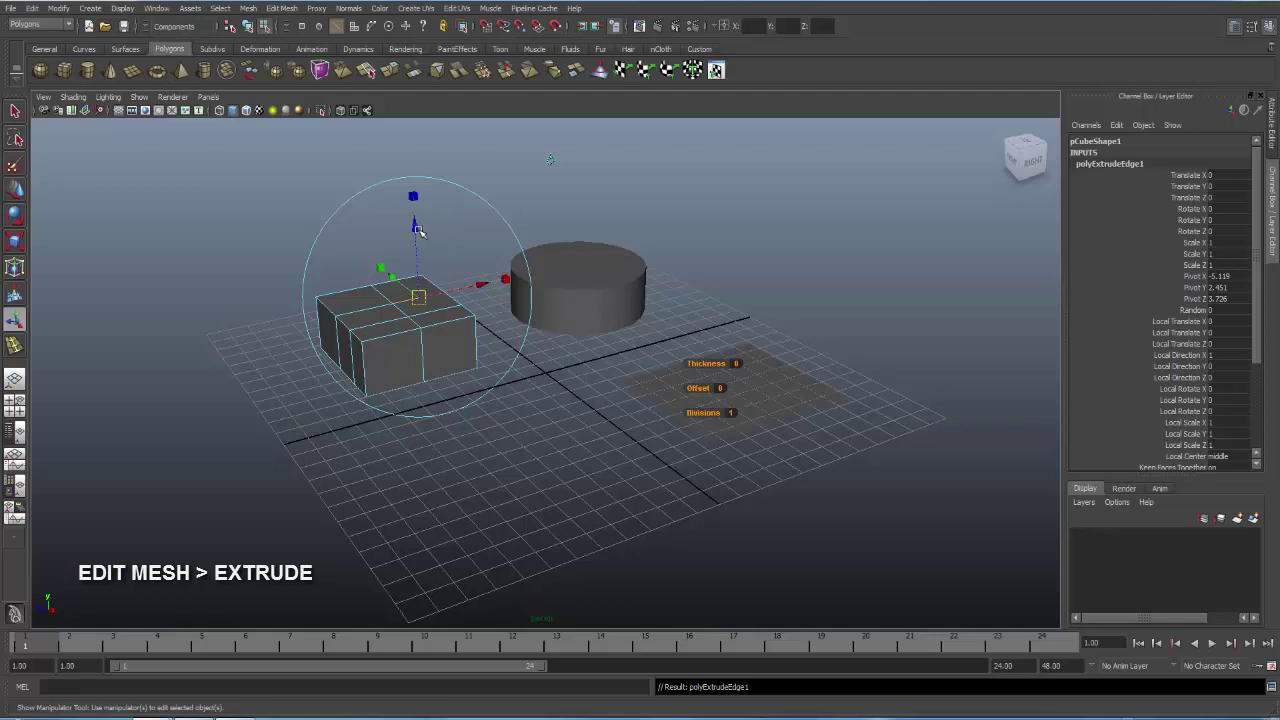
{"action": "left_click_drag", "start_coordinate": [416, 228], "coordinate": [425, 281]}
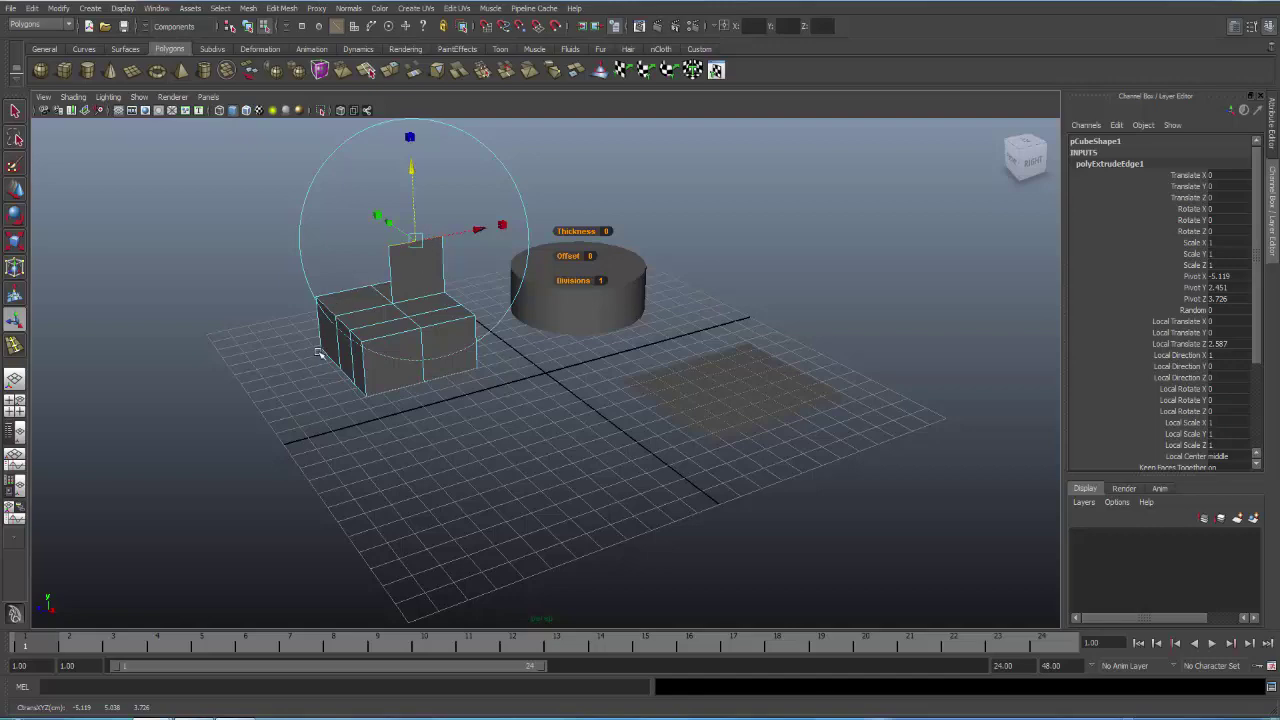
{"action": "mouse_move", "coordinate": [322, 368]}
{"action": "left_mouse_down", "text": "alt"}
{"action": "mouse_move", "coordinate": [445, 393]}
{"action": "mouse_move", "coordinate": [545, 340]}
{"action": "mouse_move", "coordinate": [565, 354]}
{"action": "mouse_move", "coordinate": [543, 371]}
{"action": "mouse_move", "coordinate": [494, 374]}
{"action": "mouse_move", "coordinate": [435, 358]}
{"action": "mouse_move", "coordinate": [473, 320]}
{"action": "left_mouse_up", "text": "alt"}
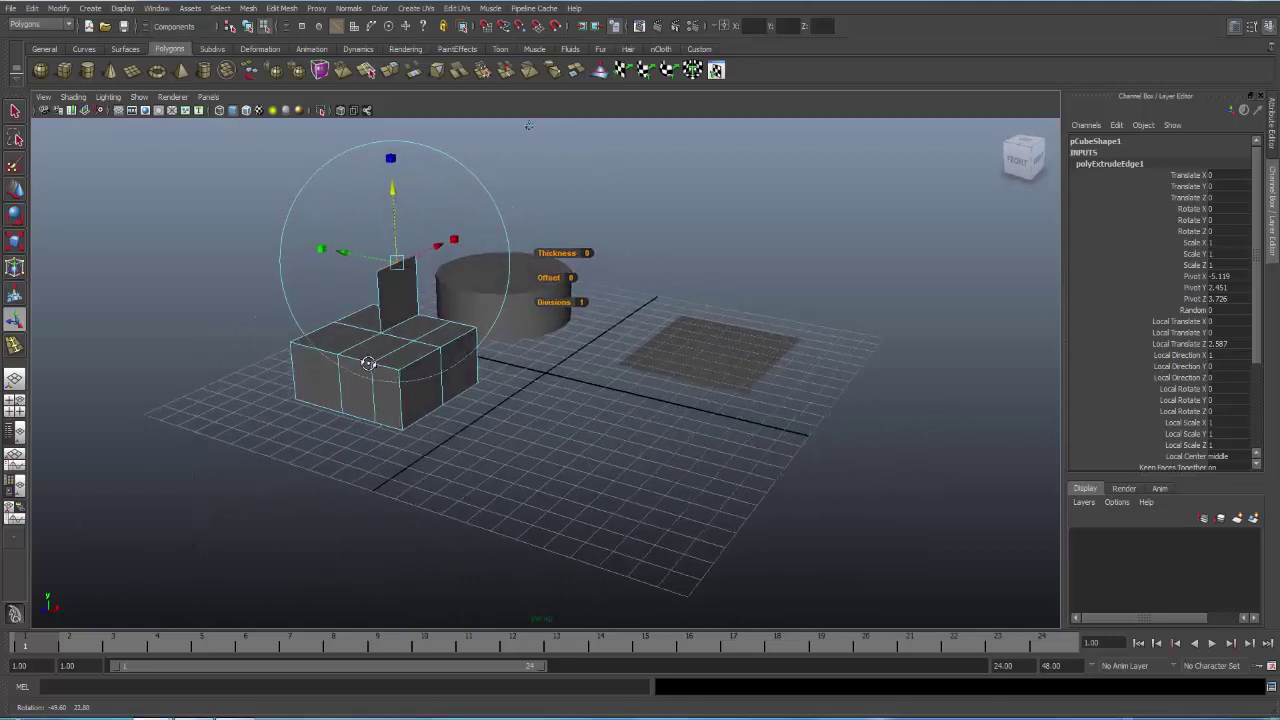
{"action": "right_click", "coordinate": [395, 278]}
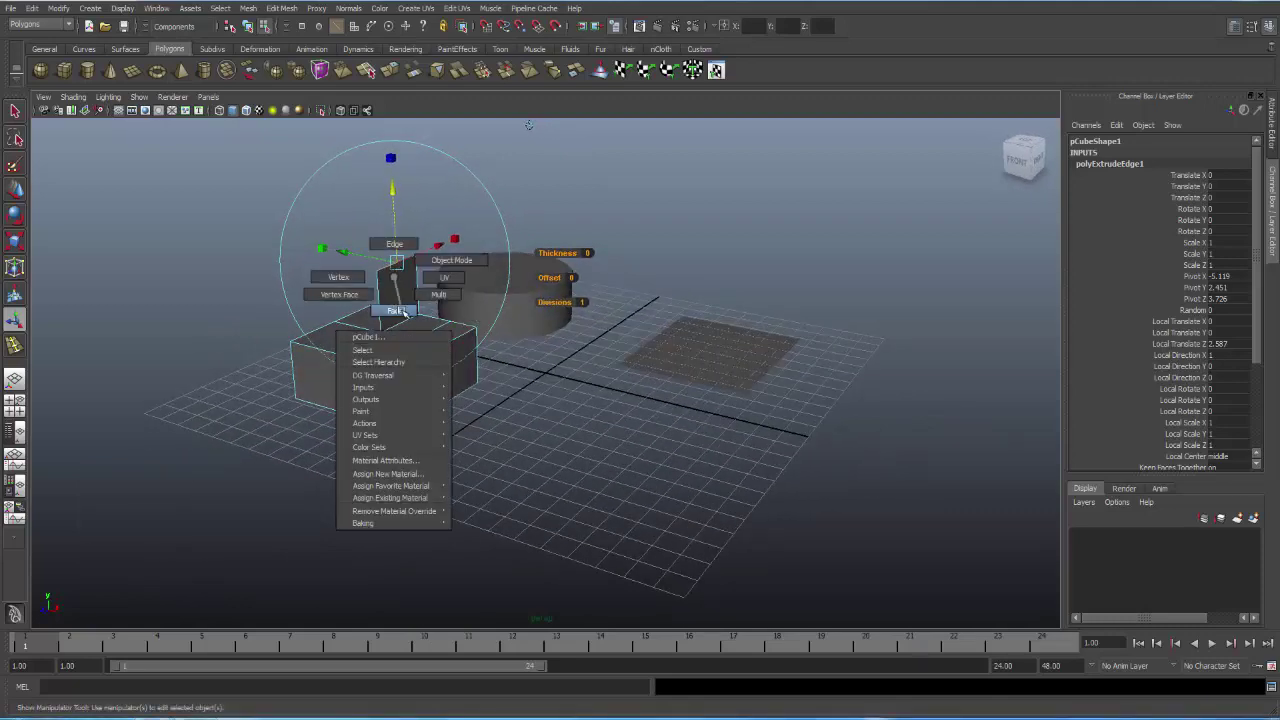
{"action": "left_click", "coordinate": [394, 310]}
{"action": "left_click", "coordinate": [404, 301]}
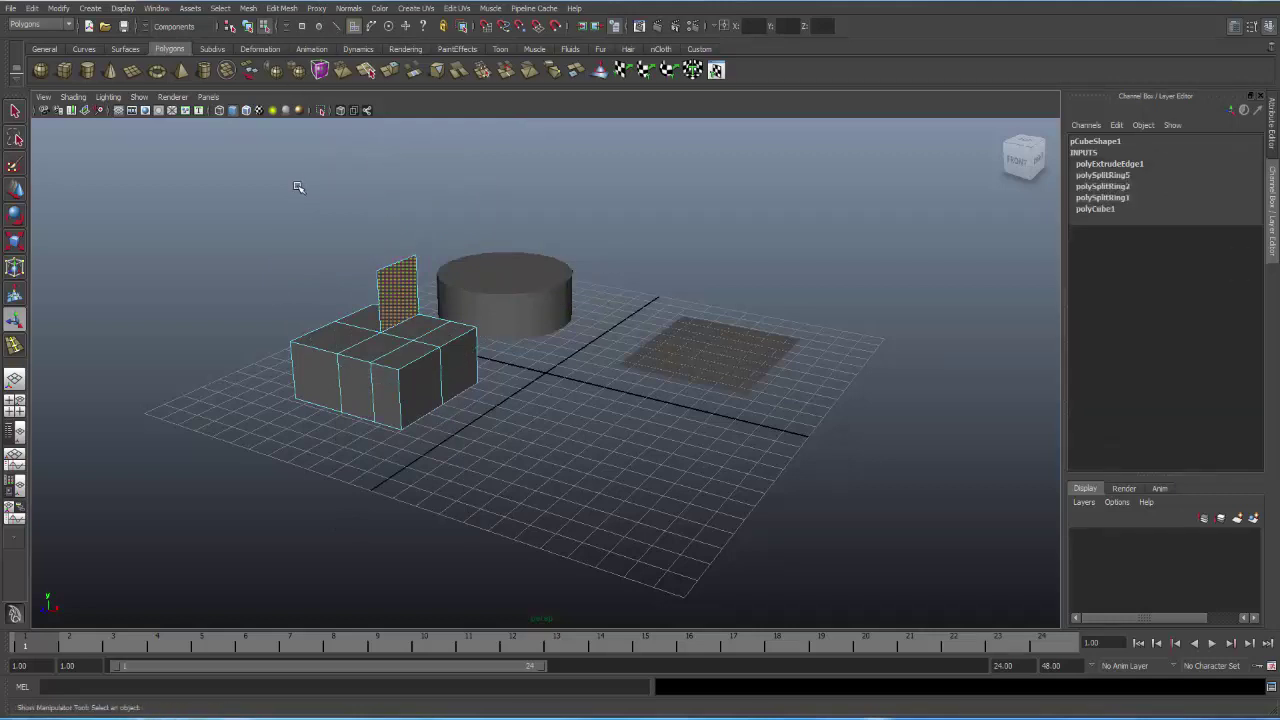
Repeat the extrude on the face, pull it into a long box, then undo both extrusions.
{"action": "key", "text": "g"}
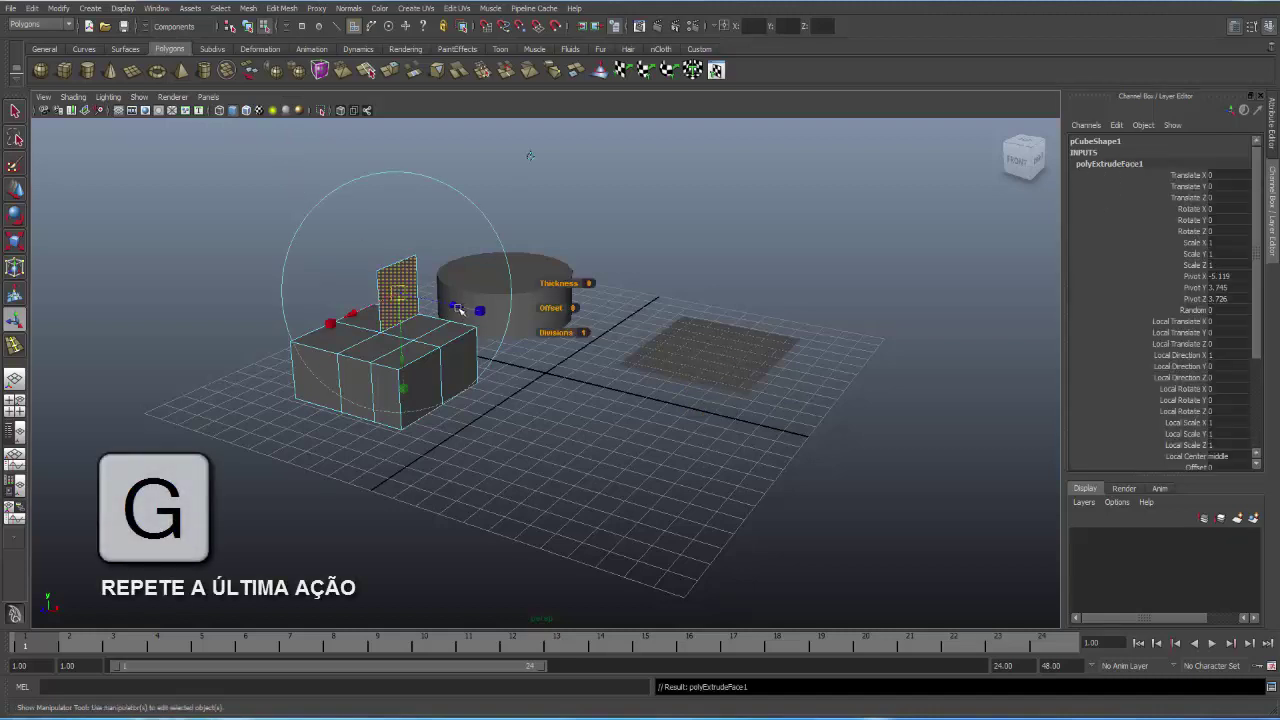
{"action": "left_click_drag", "start_coordinate": [457, 308], "coordinate": [607, 354]}
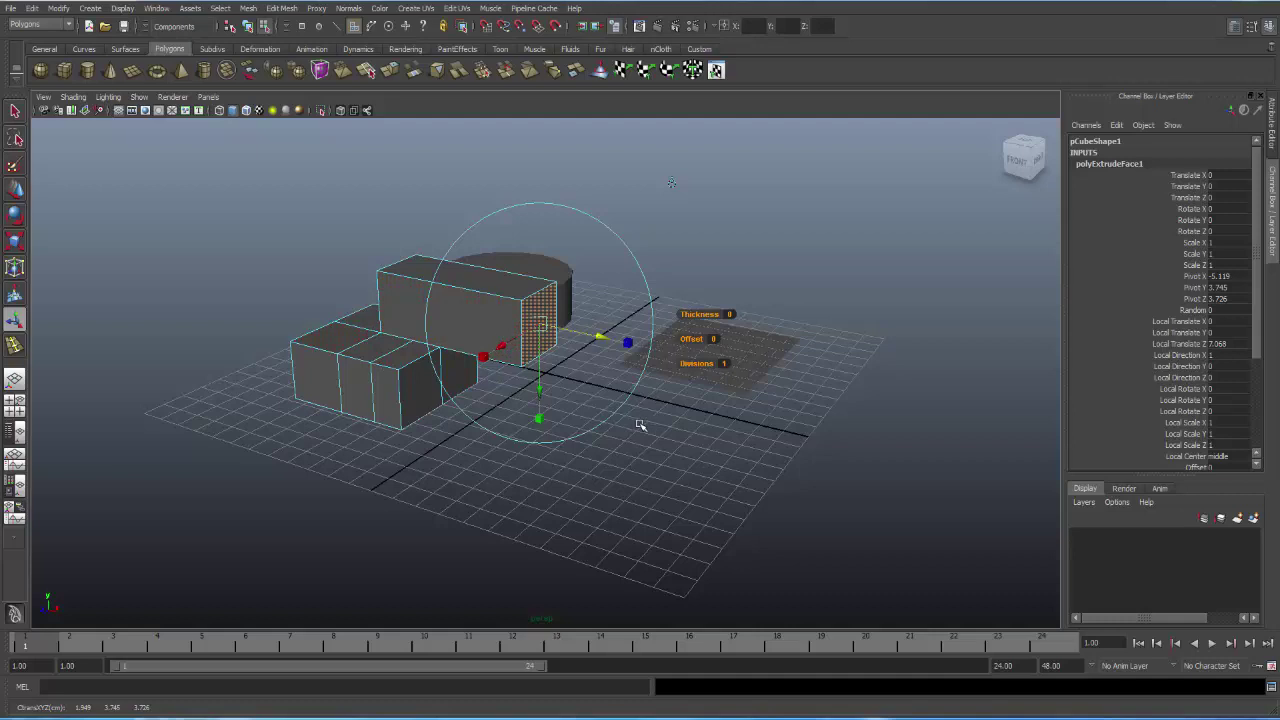
{"action": "key", "text": "ctrl+z"}
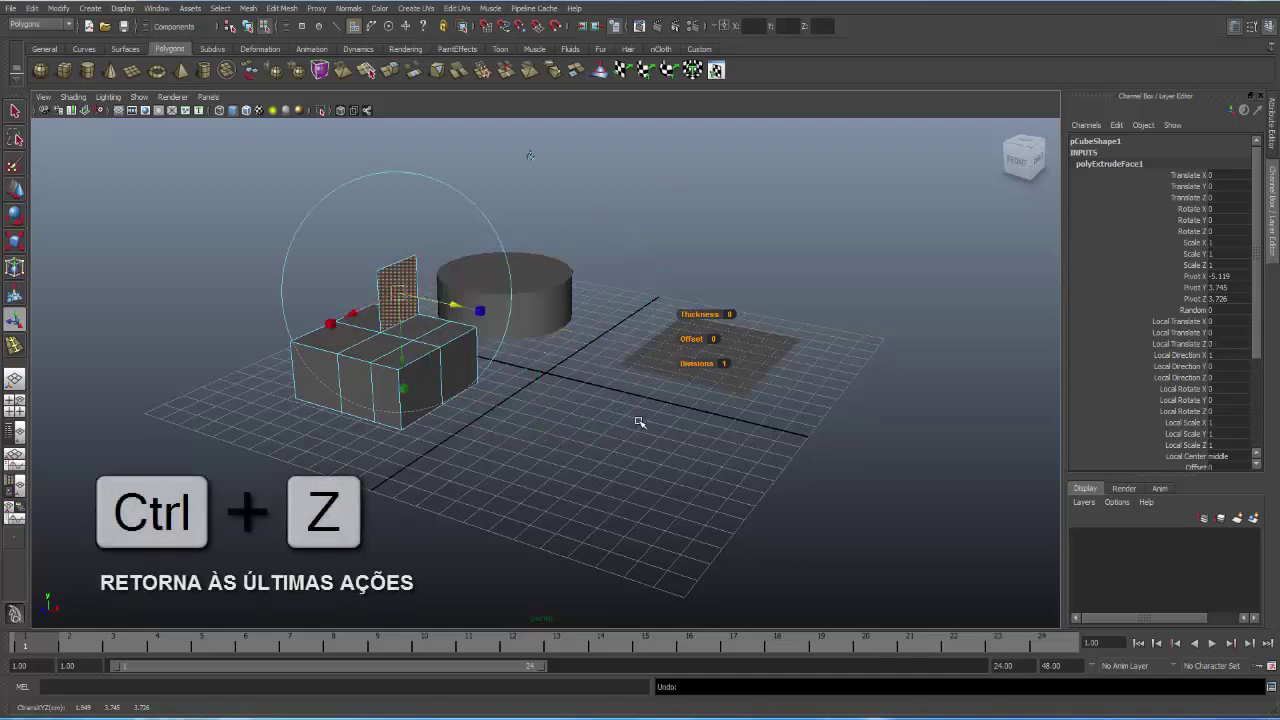
{"action": "key", "text": "ctrl+z"}
{"action": "key", "text": "ctrl+z"}
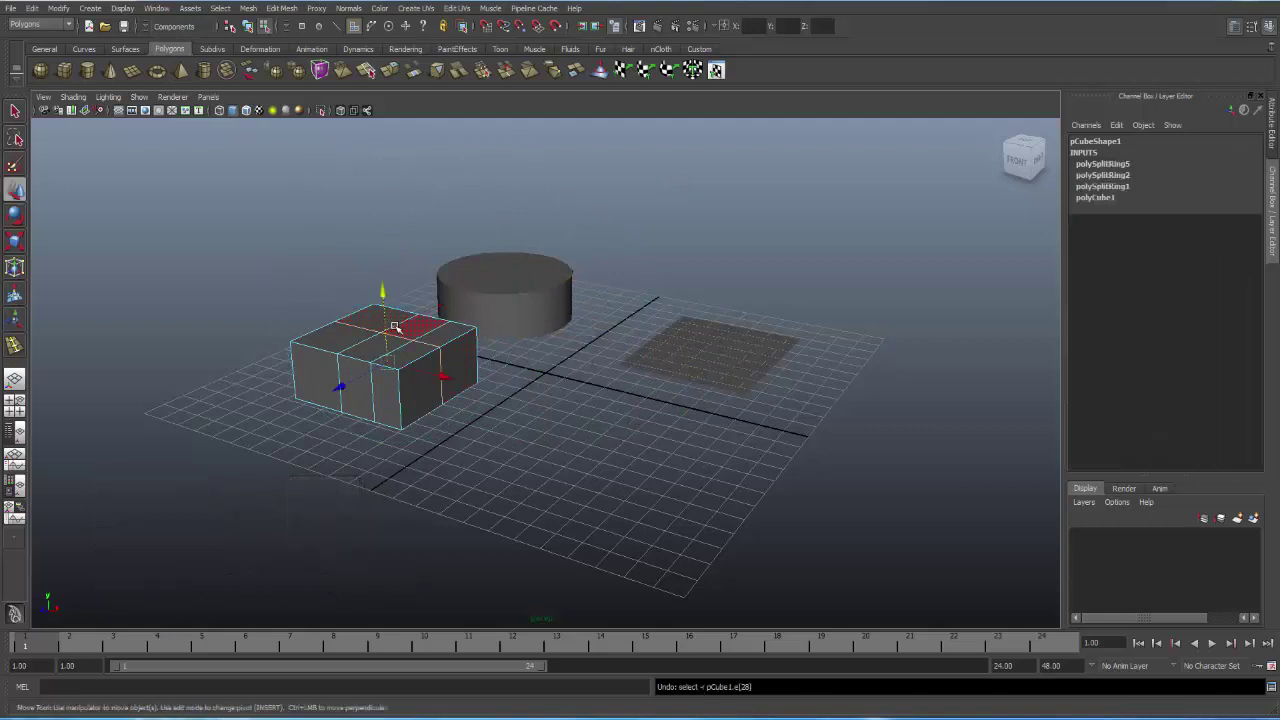
Lift the cube's middle top edge upward into a peaked ridge and reframe the view.
{"action": "right_click", "coordinate": [396, 326]}
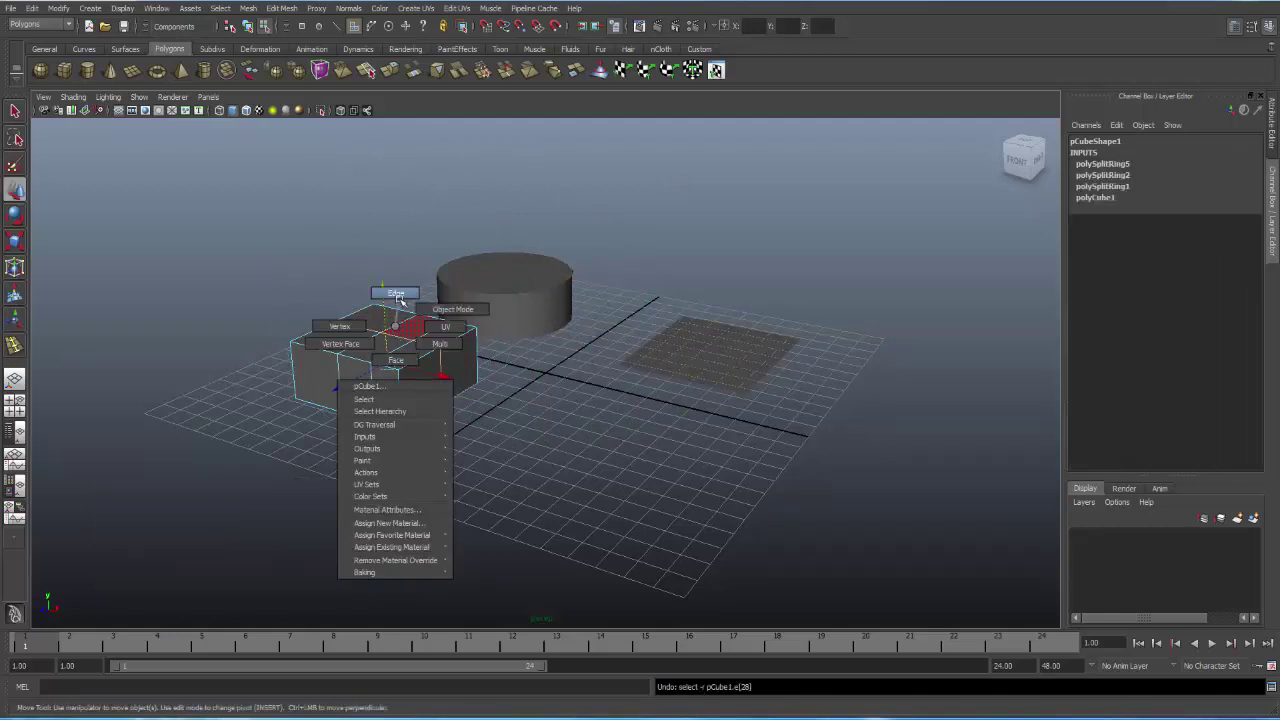
{"action": "left_click", "coordinate": [397, 305]}
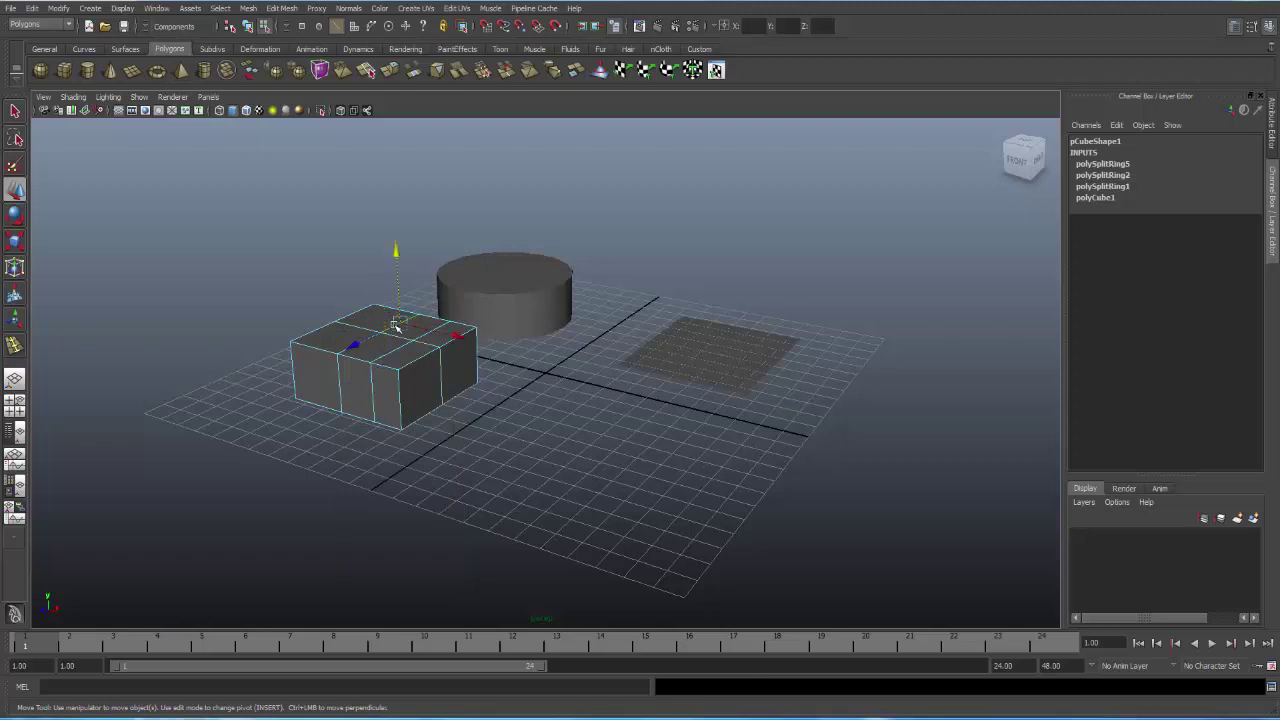
{"action": "mouse_move", "coordinate": [382, 288]}
{"action": "left_mouse_down"}
{"action": "mouse_move", "coordinate": [397, 210]}
{"action": "mouse_move", "coordinate": [403, 263]}
{"action": "mouse_move", "coordinate": [403, 214]}
{"action": "mouse_move", "coordinate": [409, 251]}
{"action": "mouse_move", "coordinate": [409, 231]}
{"action": "left_mouse_up"}
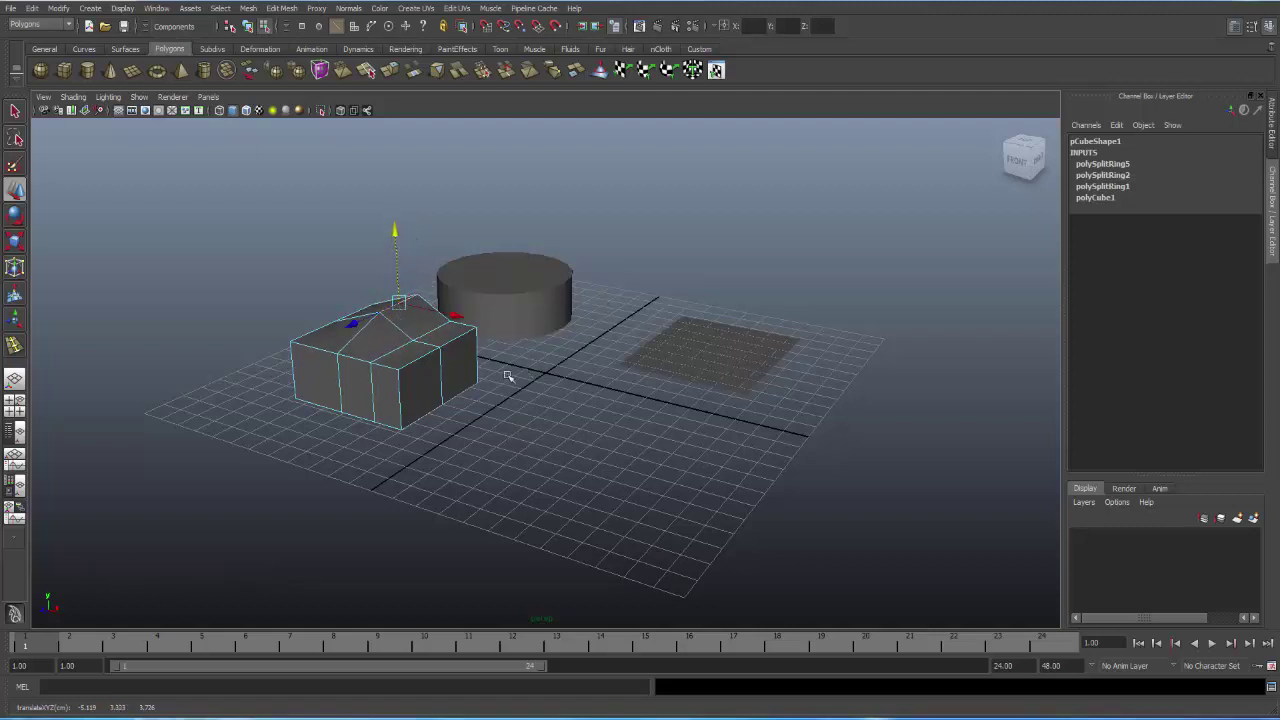
{"action": "mouse_move", "coordinate": [503, 386]}
{"action": "left_mouse_down", "text": "alt"}
{"action": "mouse_move", "coordinate": [443, 409]}
{"action": "mouse_move", "coordinate": [374, 357]}
{"action": "mouse_move", "coordinate": [337, 366]}
{"action": "mouse_move", "coordinate": [406, 406]}
{"action": "mouse_move", "coordinate": [518, 404]}
{"action": "left_mouse_up", "text": "alt"}
{"action": "mouse_move", "coordinate": [518, 404]}
{"action": "right_mouse_down", "text": "alt"}
{"action": "mouse_move", "coordinate": [466, 391]}
{"action": "mouse_move", "coordinate": [490, 275]}
{"action": "right_mouse_up", "text": "alt"}
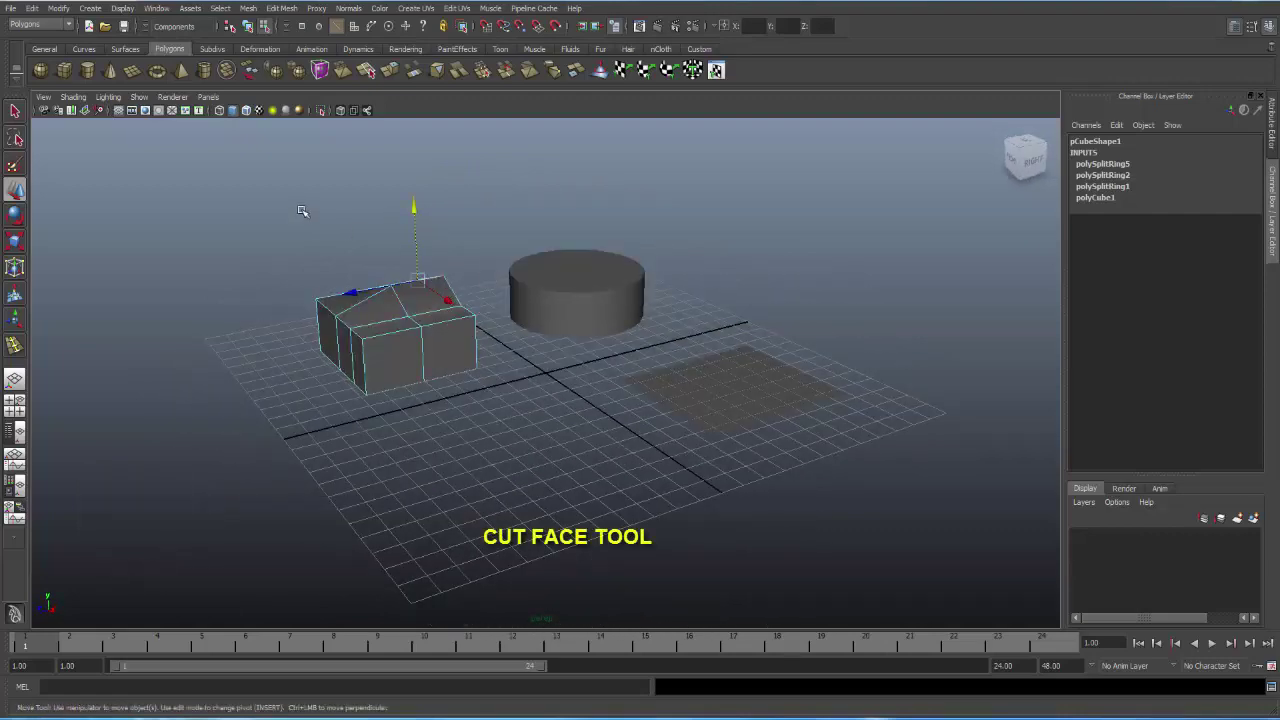
Return the cube to object mode, briefly start Cut Faces, then select the whole cube.
{"action": "left_click", "coordinate": [15, 111]}
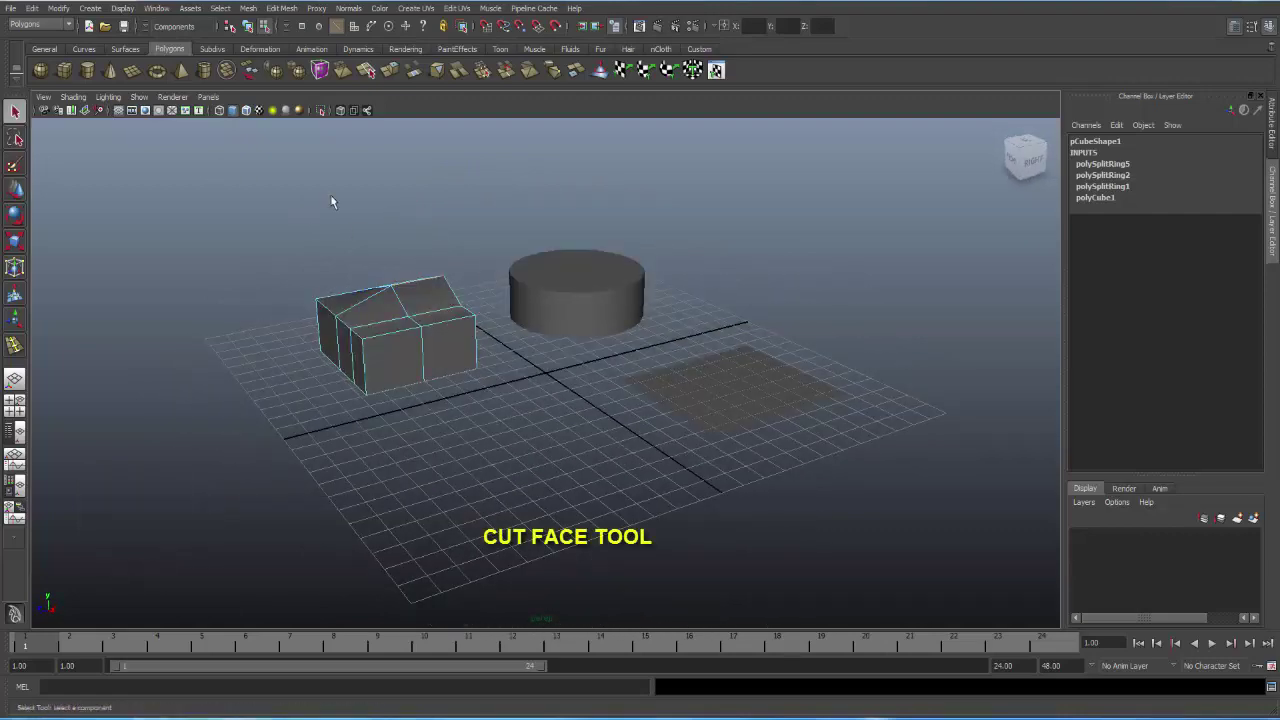
{"action": "right_click", "coordinate": [455, 207]}
{"action": "right_click_drag", "start_coordinate": [420, 285], "coordinate": [457, 271]}
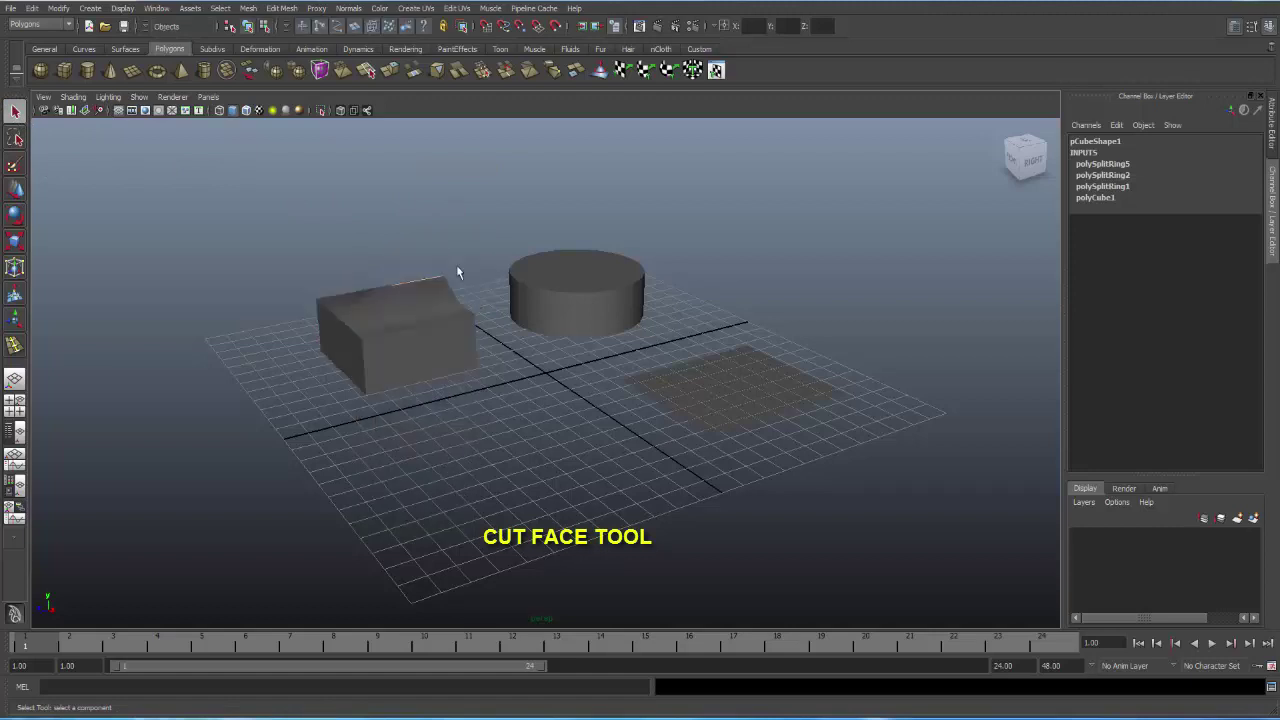
{"action": "left_click", "coordinate": [285, 9]}
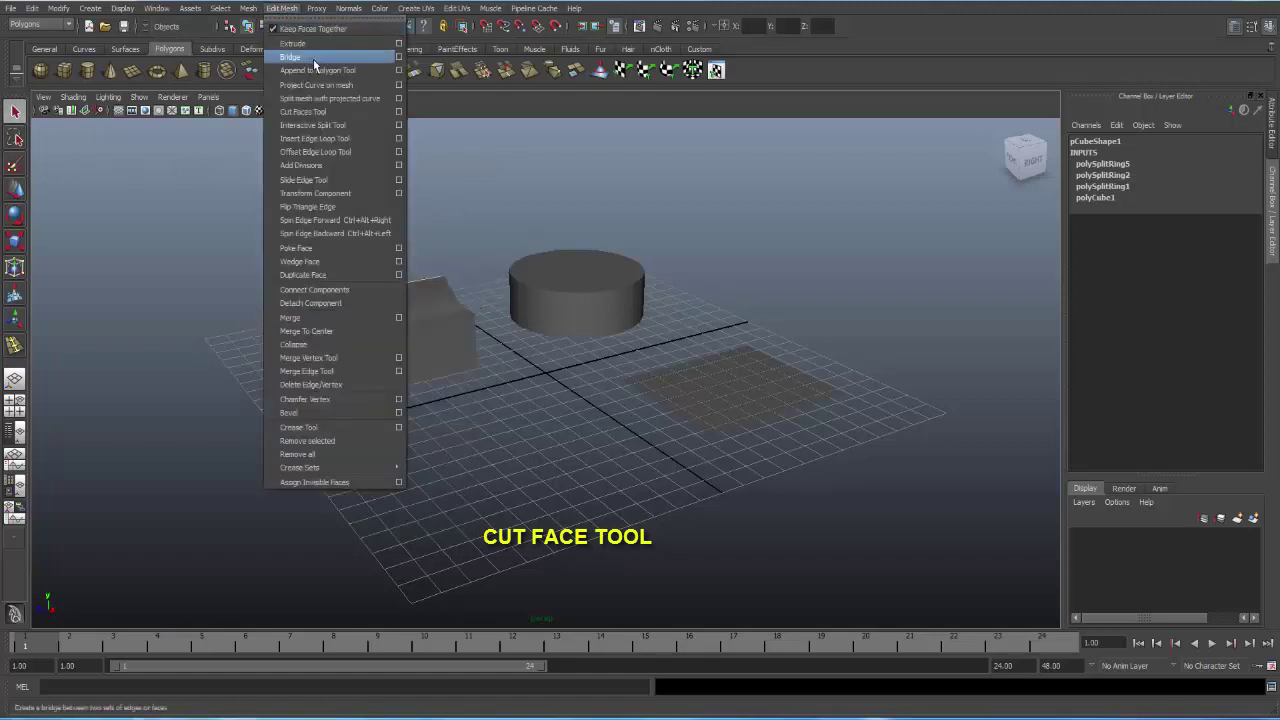
{"action": "left_click", "coordinate": [318, 112]}
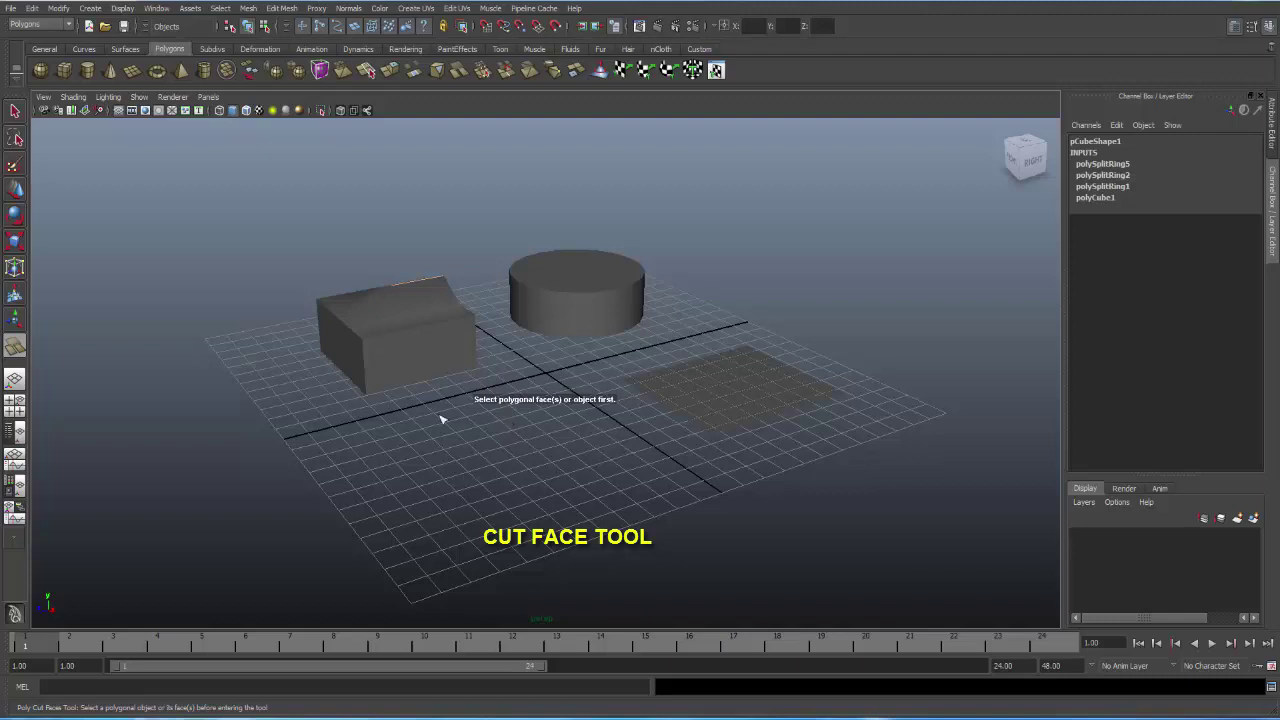
{"action": "key", "text": "q"}
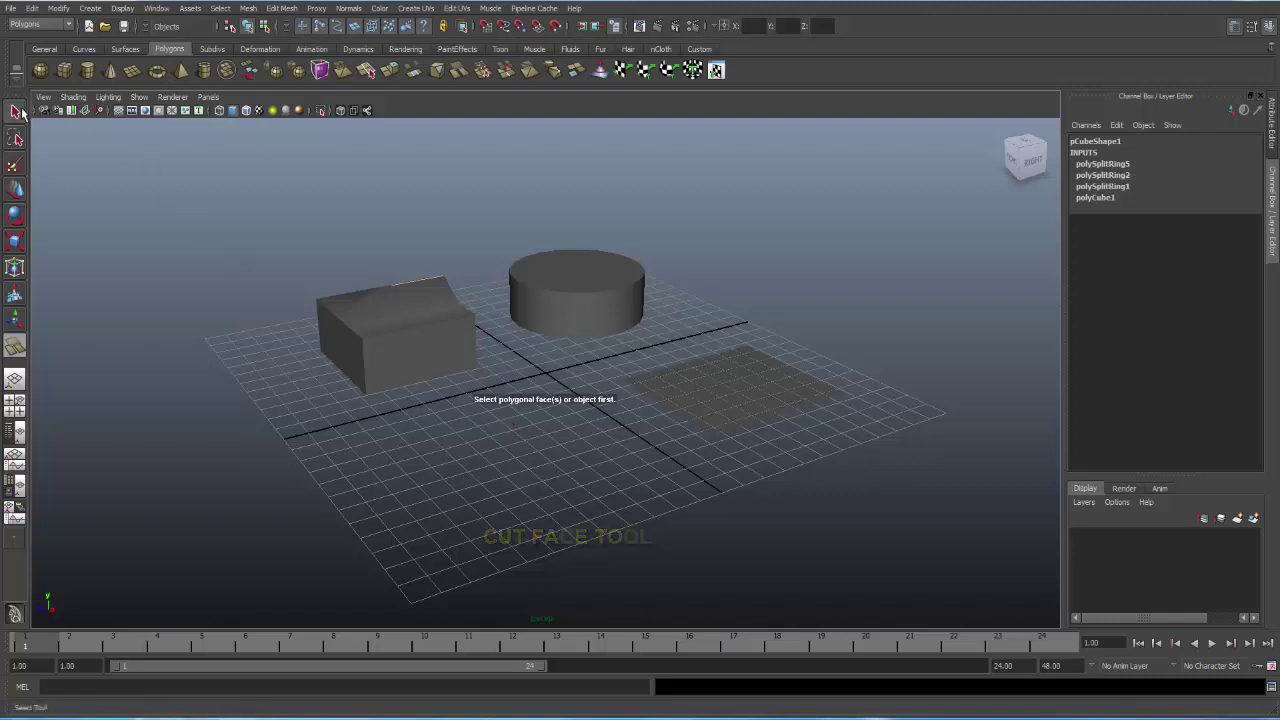
{"action": "left_click_drag", "start_coordinate": [501, 403], "coordinate": [503, 405]}
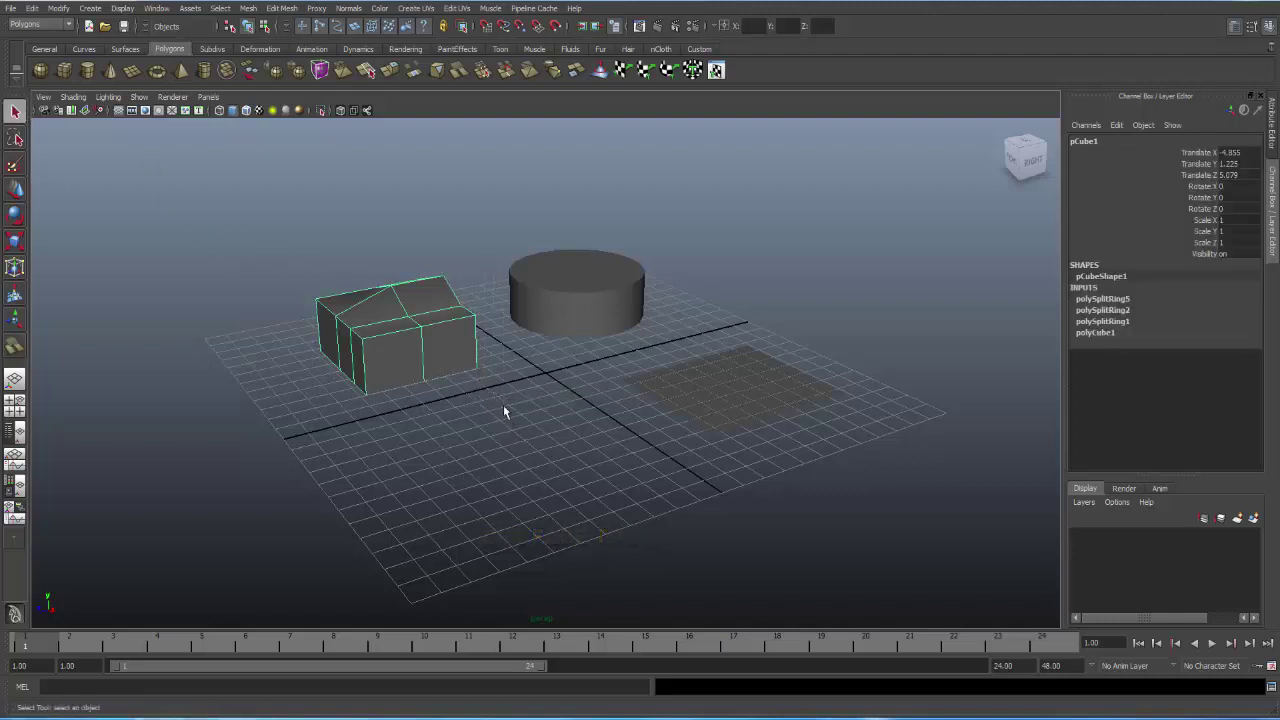
Switch to face mode, marquee-select all the cube's faces and open Edit Mesh.
{"action": "right_click", "coordinate": [407, 300]}
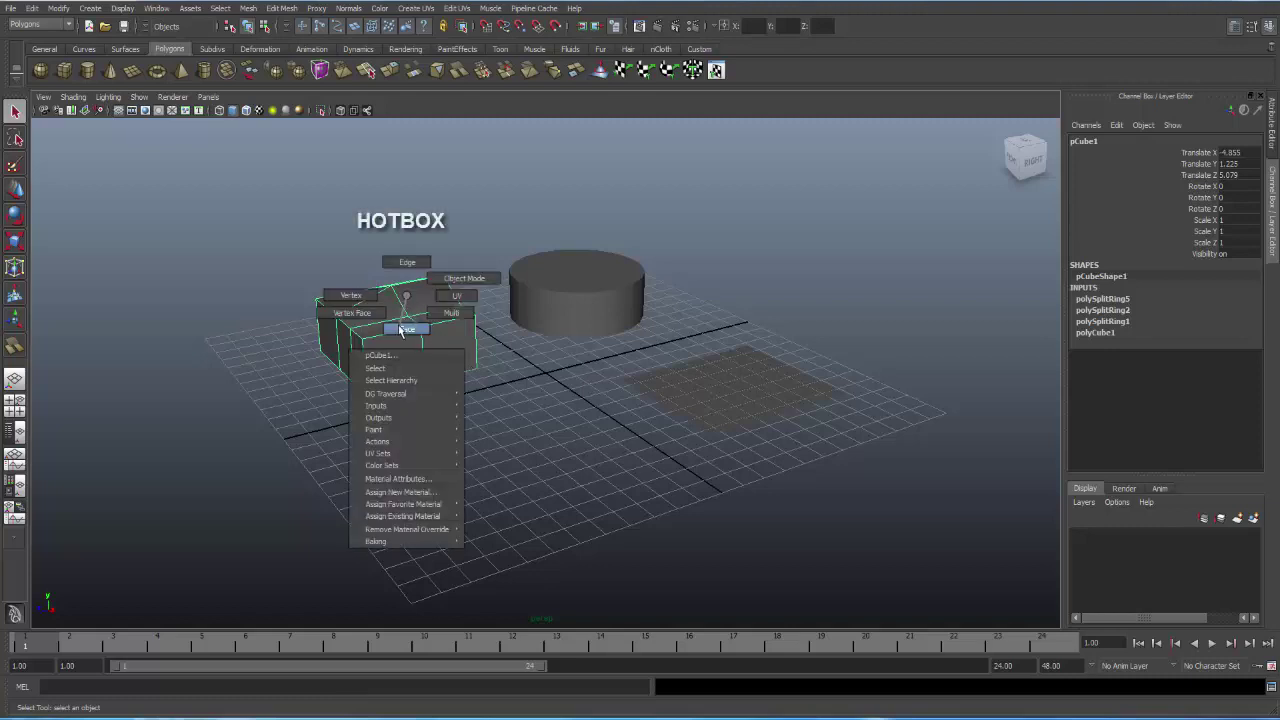
{"action": "left_click", "coordinate": [413, 333]}
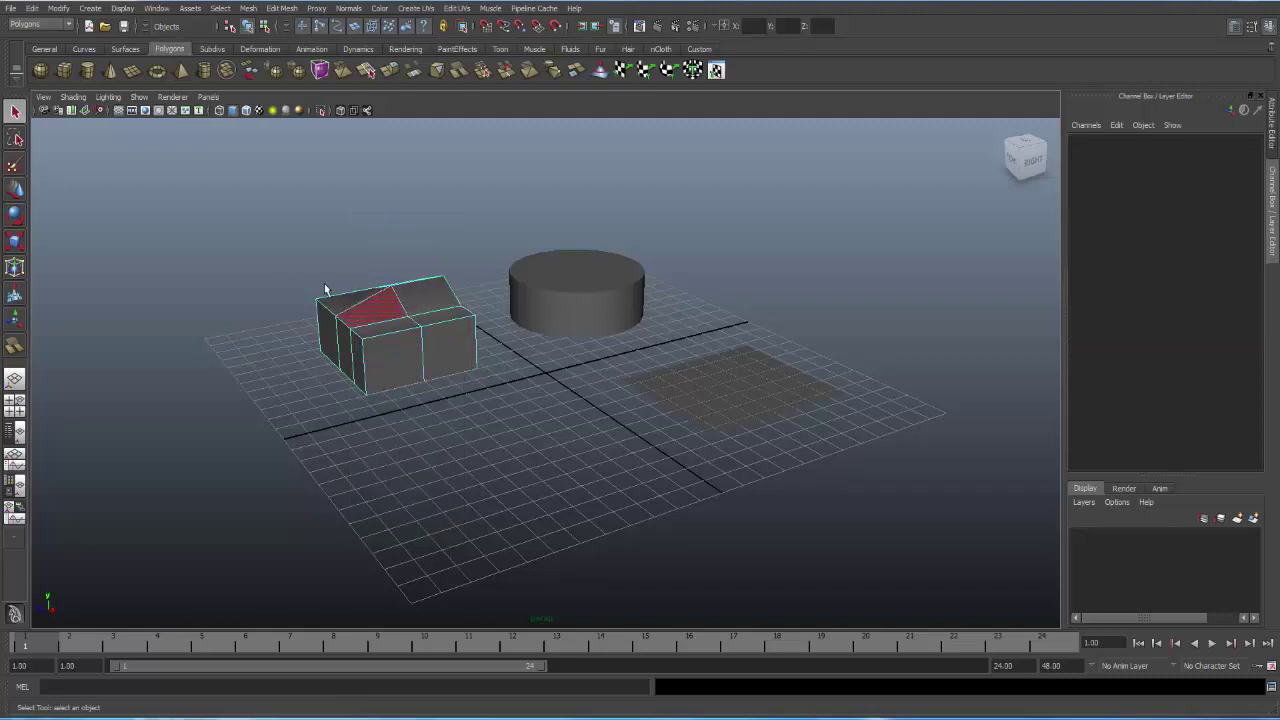
{"action": "left_click_drag", "start_coordinate": [300, 265], "coordinate": [498, 398]}
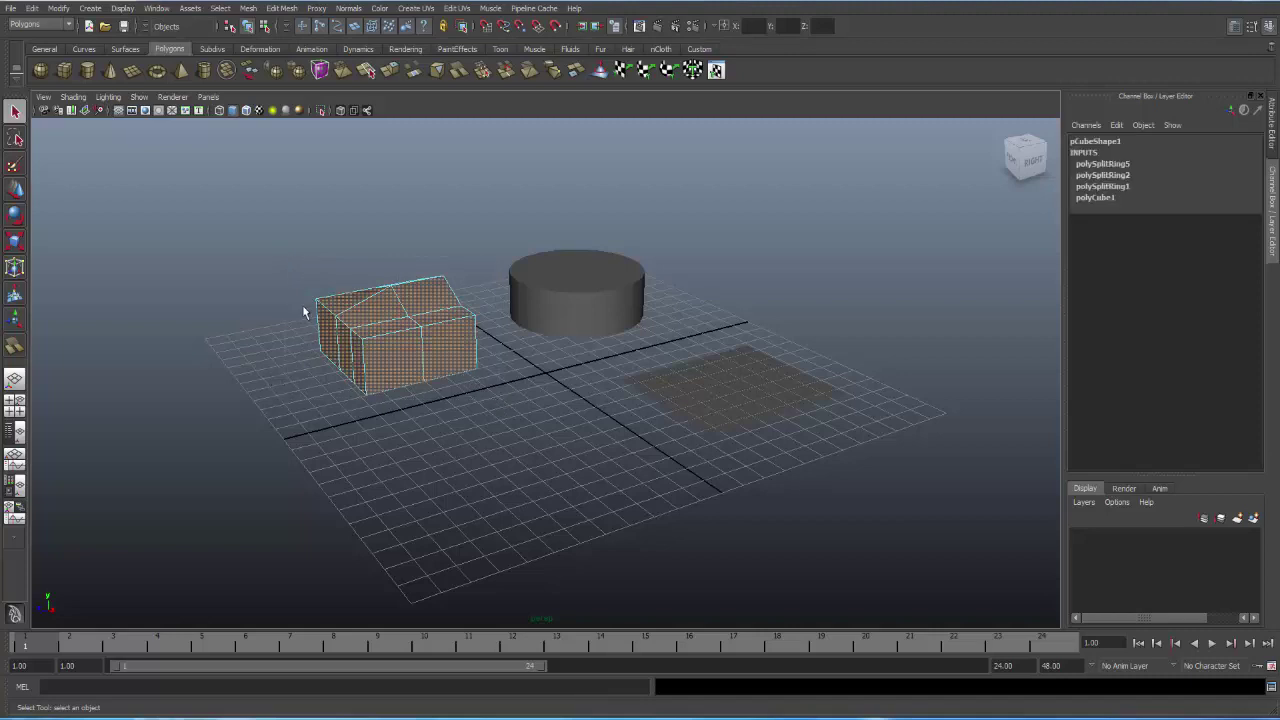
{"action": "left_click", "coordinate": [281, 8]}
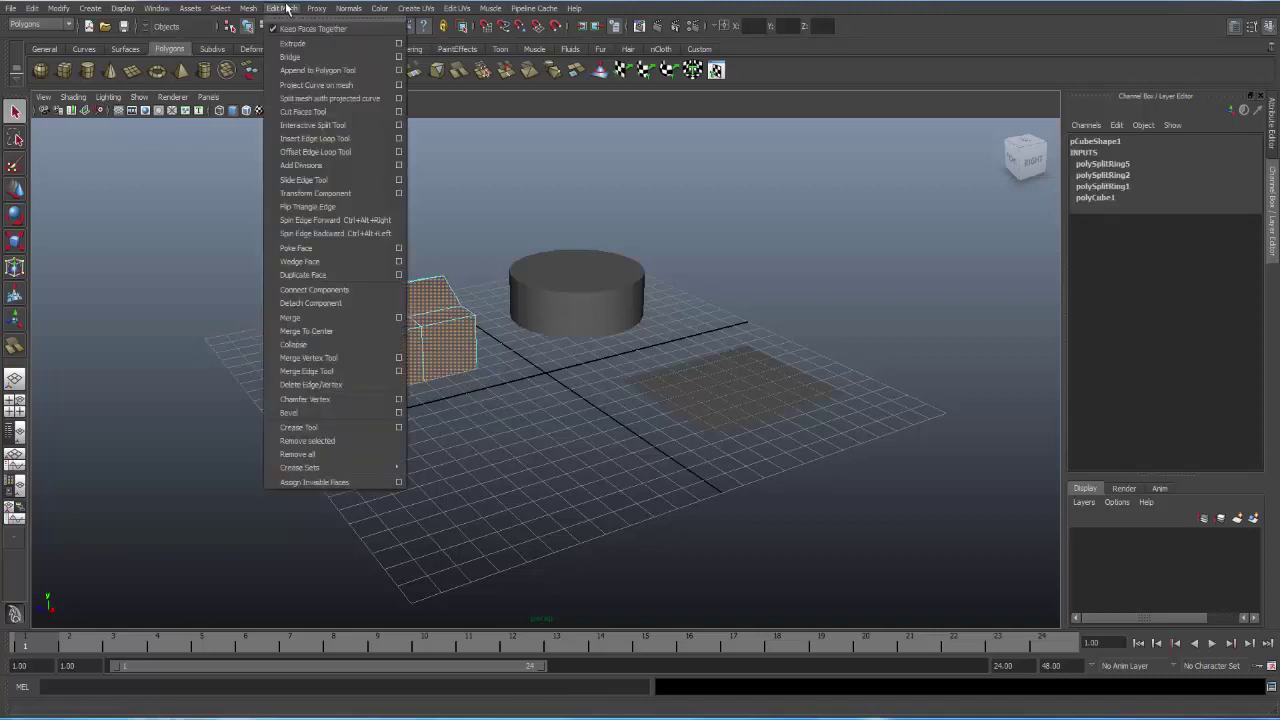
Slice the cube along a shallow diagonal line with the Cut Faces Tool (polyCut2).
{"action": "left_click", "coordinate": [305, 111]}
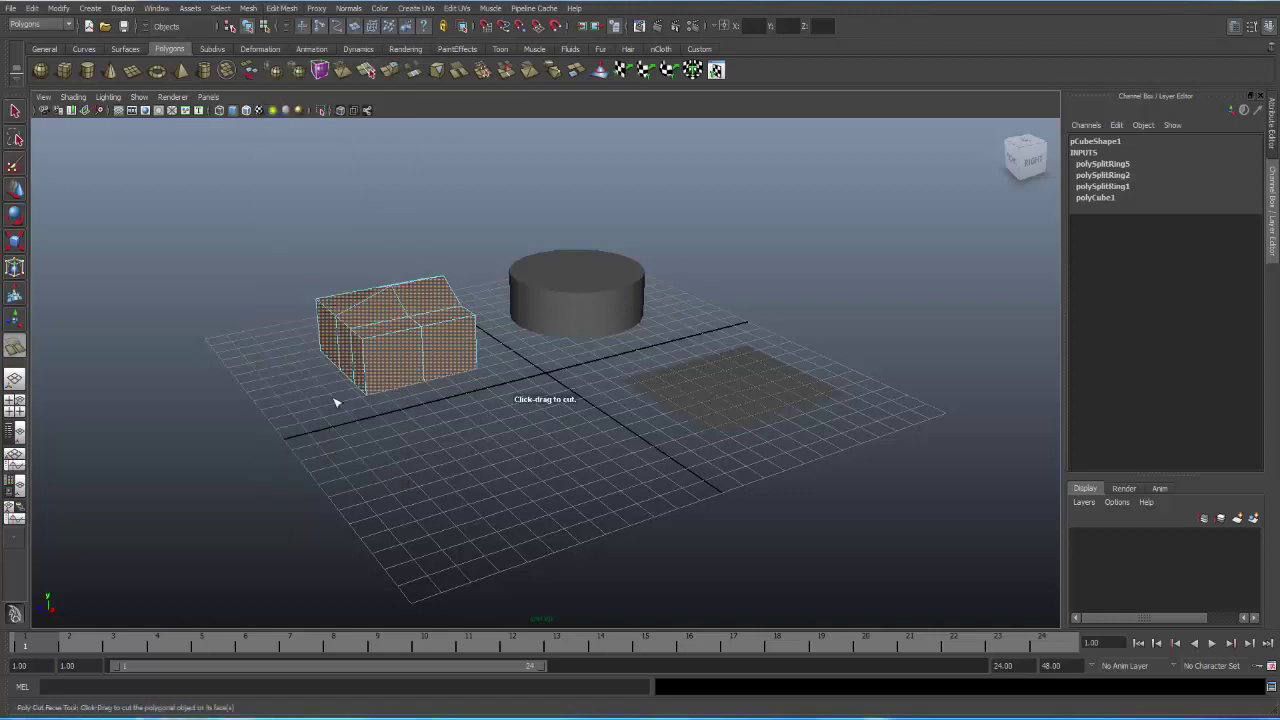
{"action": "mouse_move", "coordinate": [292, 388]}
{"action": "left_mouse_down"}
{"action": "mouse_move", "coordinate": [313, 366]}
{"action": "mouse_move", "coordinate": [339, 386]}
{"action": "left_mouse_up"}
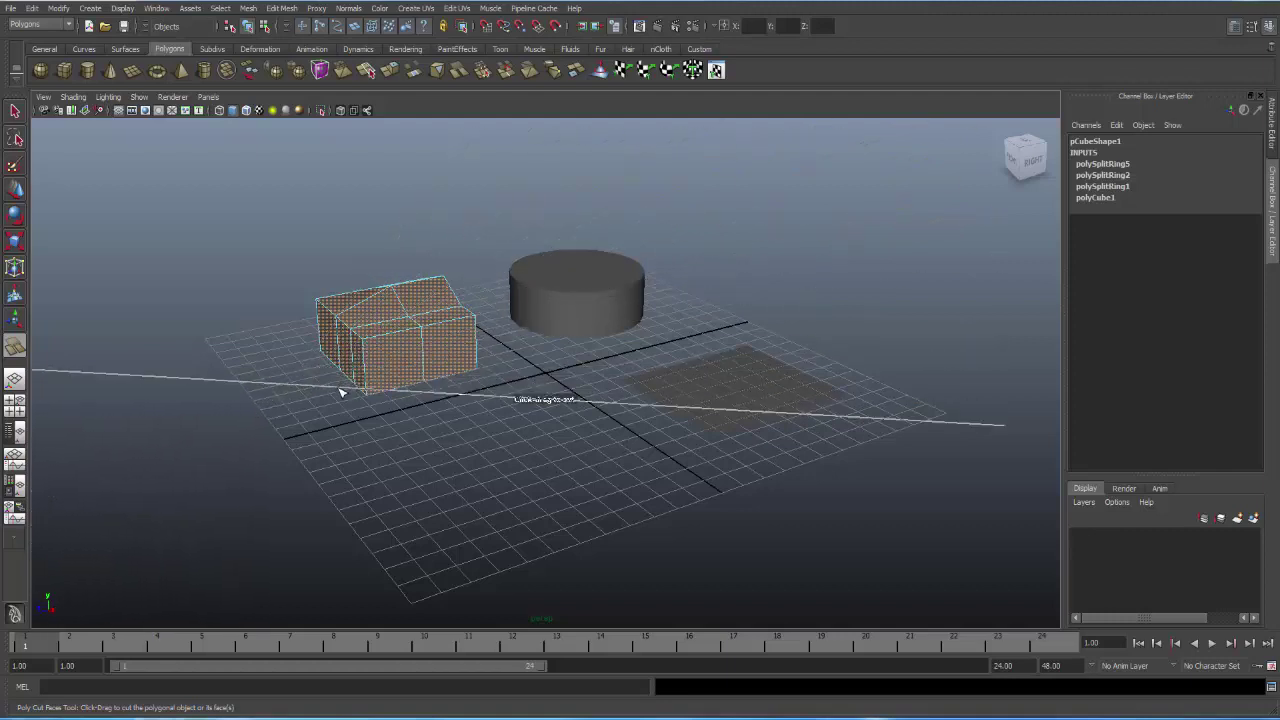
{"action": "left_click_drag", "start_coordinate": [339, 386], "coordinate": [355, 373]}
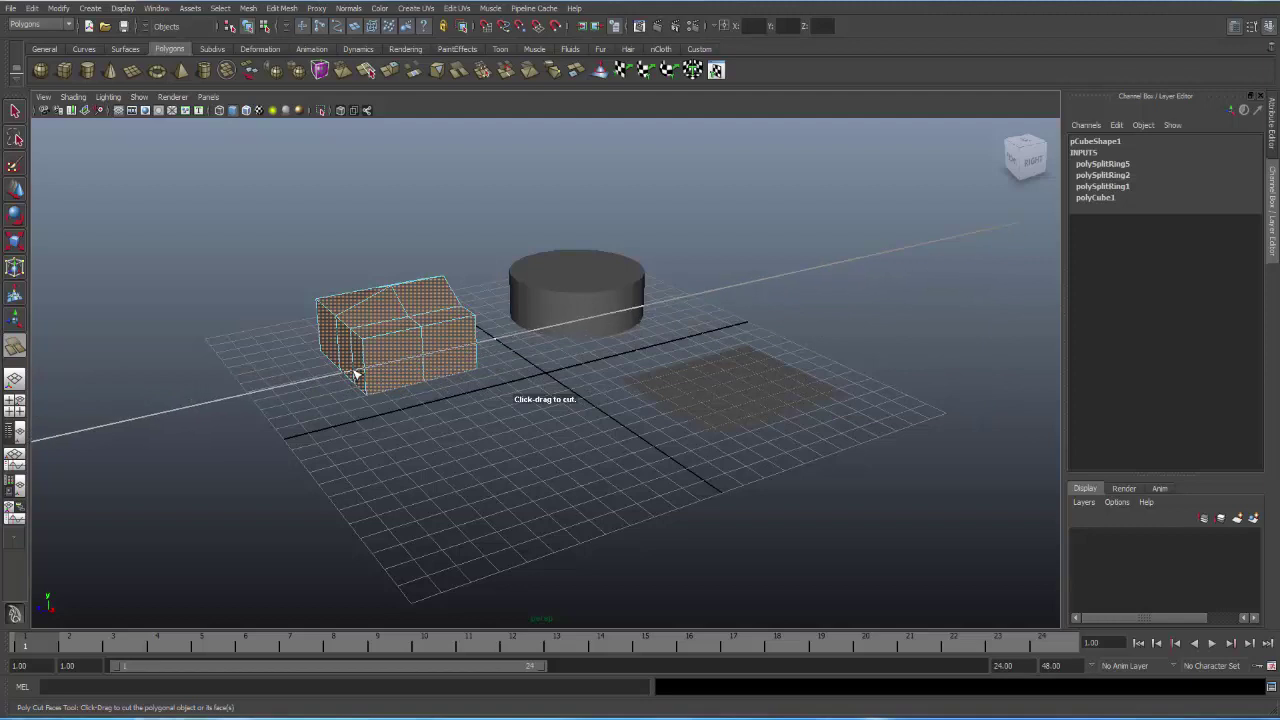
{"action": "left_click_drag", "start_coordinate": [355, 373], "coordinate": [280, 392]}
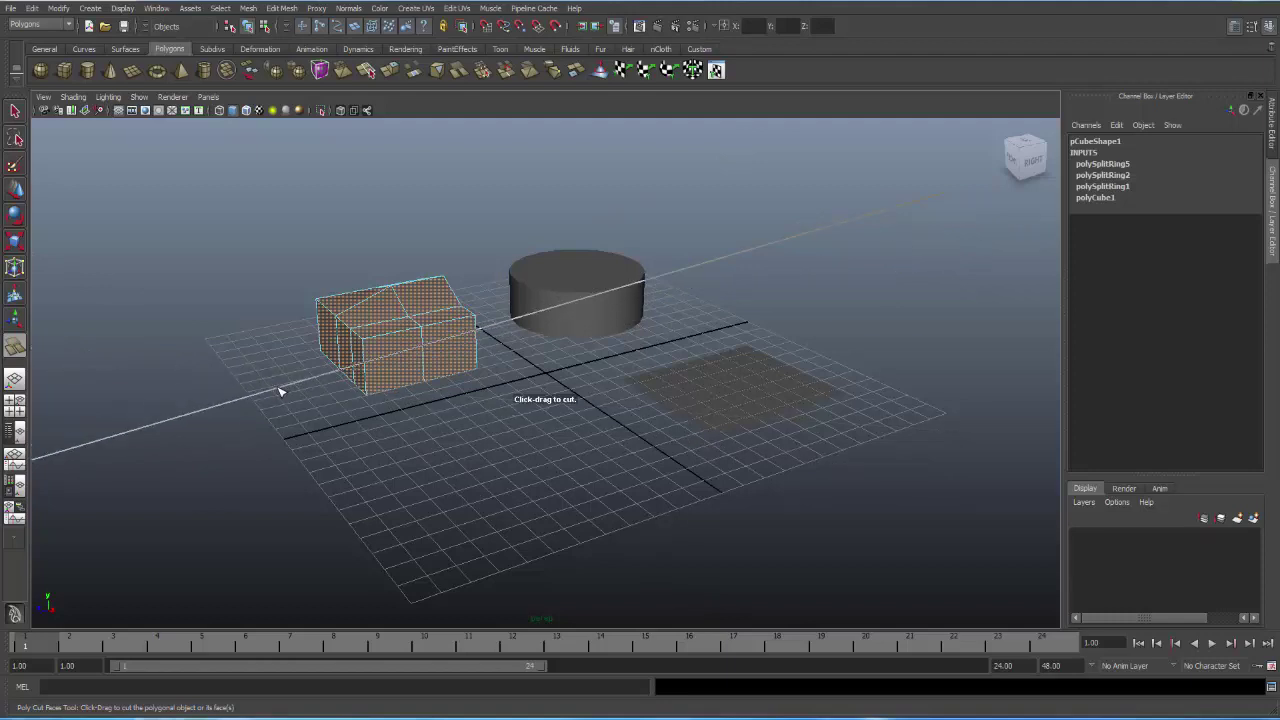
{"action": "left_click_drag", "start_coordinate": [280, 392], "coordinate": [280, 392]}
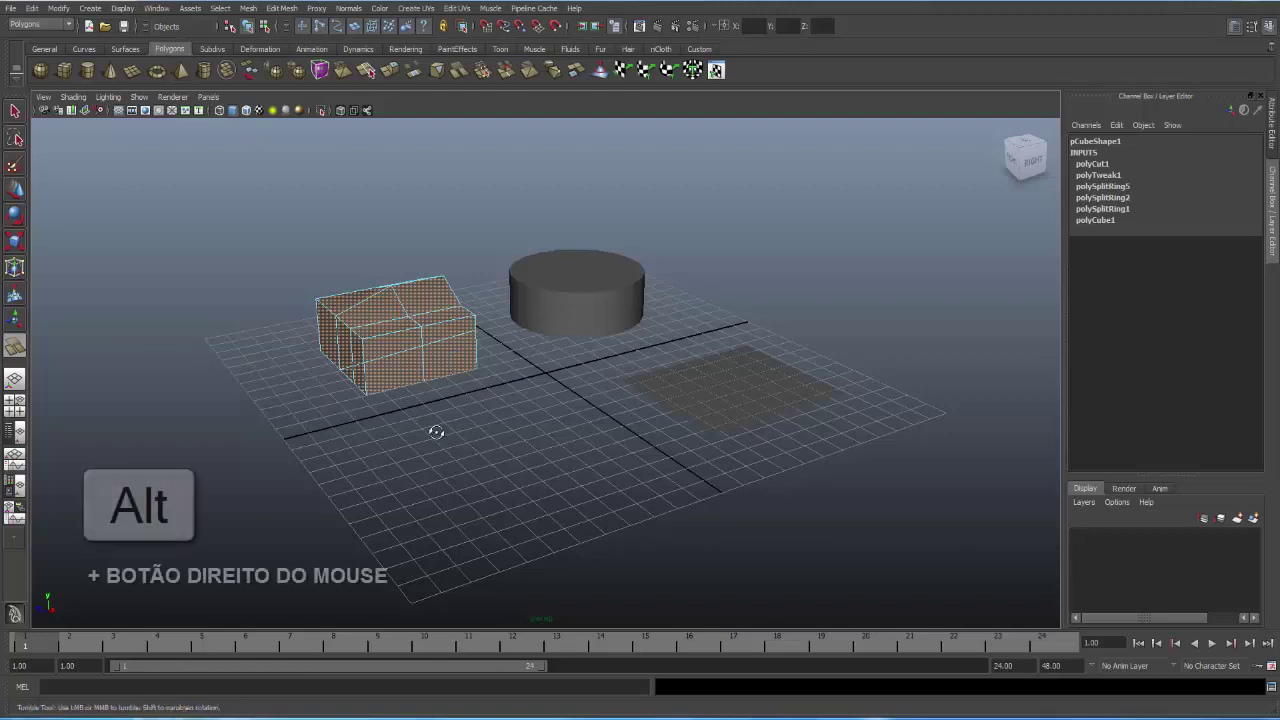
Inspect the cut, return to selecting and pick a face on the cube's front-right.
{"action": "mouse_move", "coordinate": [434, 431]}
{"action": "left_mouse_down", "text": "alt"}
{"action": "mouse_move", "coordinate": [391, 417]}
{"action": "mouse_move", "coordinate": [337, 363]}
{"action": "mouse_move", "coordinate": [375, 337]}
{"action": "mouse_move", "coordinate": [491, 357]}
{"action": "mouse_move", "coordinate": [504, 393]}
{"action": "mouse_move", "coordinate": [432, 424]}
{"action": "mouse_move", "coordinate": [435, 435]}
{"action": "left_mouse_up", "text": "alt"}
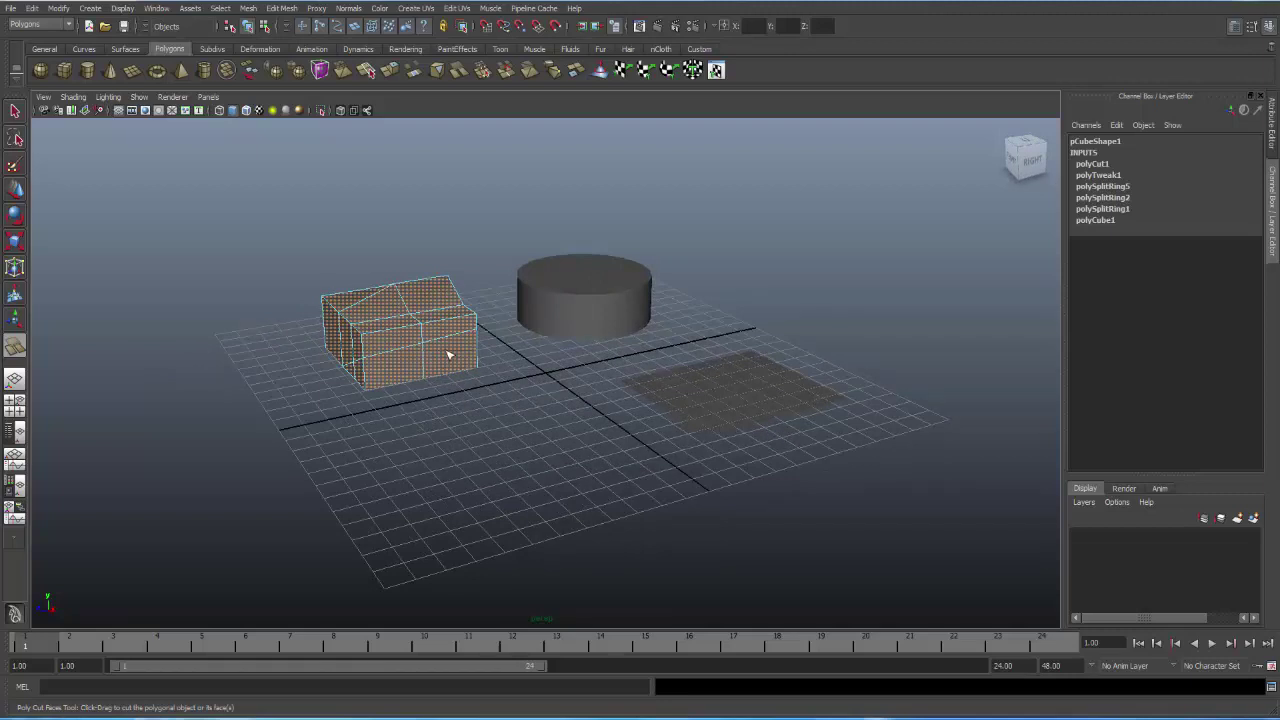
{"action": "right_click", "coordinate": [448, 354]}
{"action": "left_click", "coordinate": [450, 378]}
{"action": "left_click", "coordinate": [450, 363]}
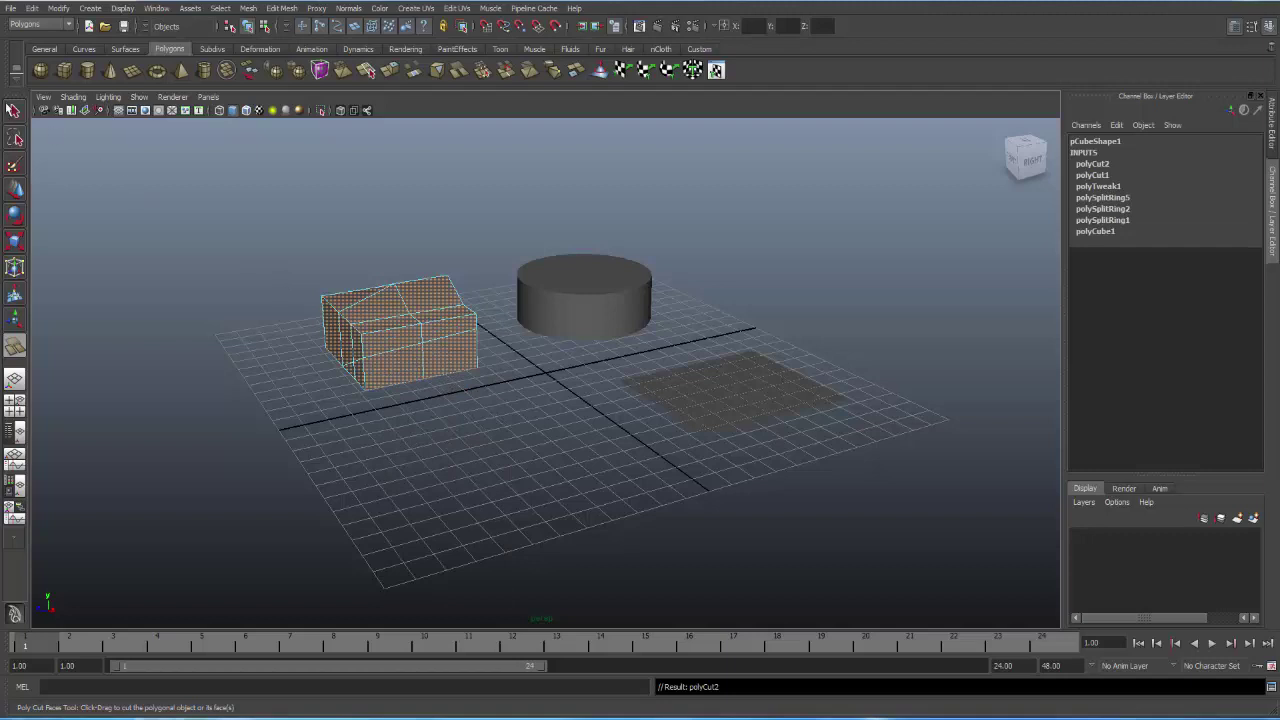
{"action": "left_click", "coordinate": [14, 110]}
{"action": "left_click", "coordinate": [446, 357]}
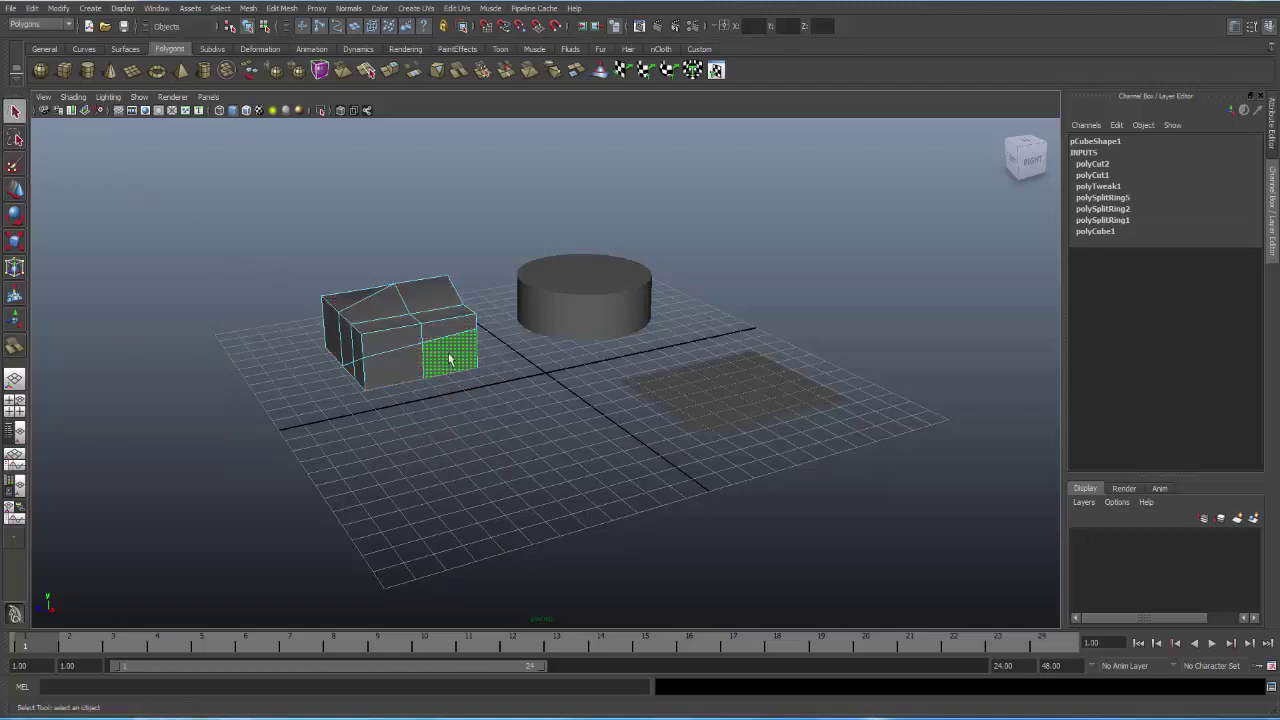
Cut horizontally through the cube's lower front-right section (polyCut3), then return to selection.
{"action": "left_click", "coordinate": [283, 9]}
{"action": "left_click", "coordinate": [316, 110]}
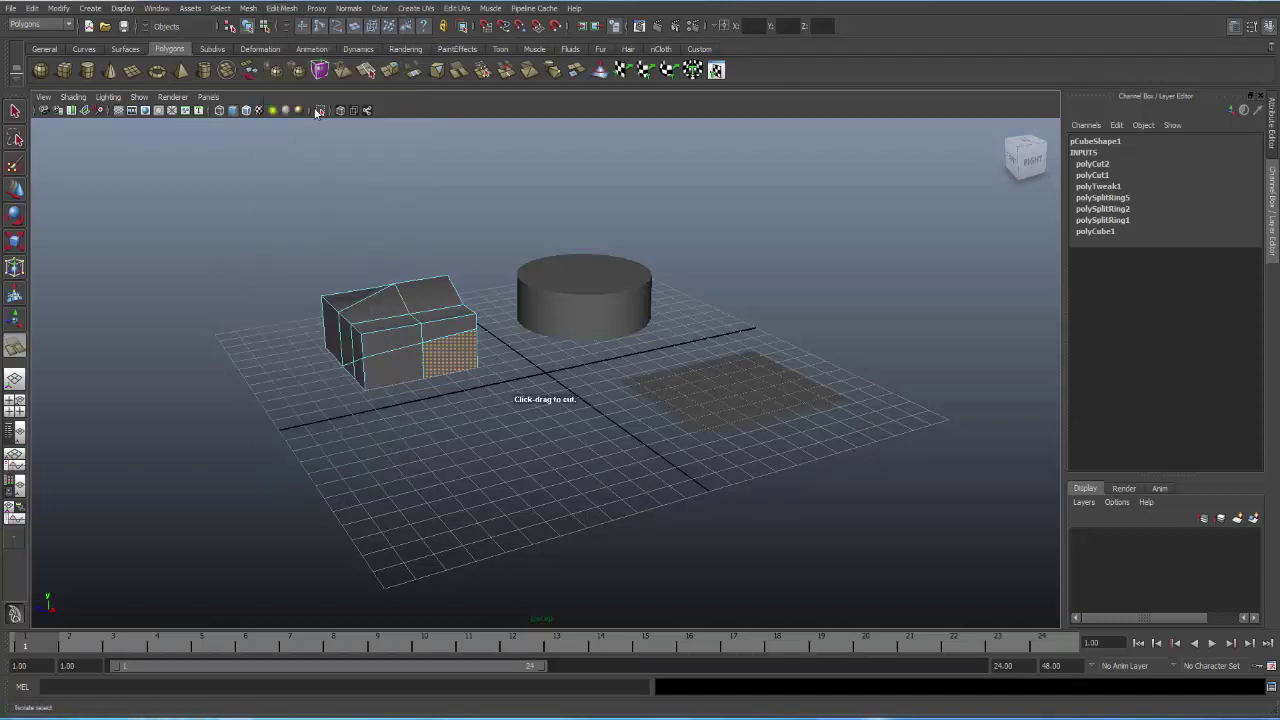
{"action": "left_click_drag", "start_coordinate": [322, 388], "coordinate": [380, 376]}
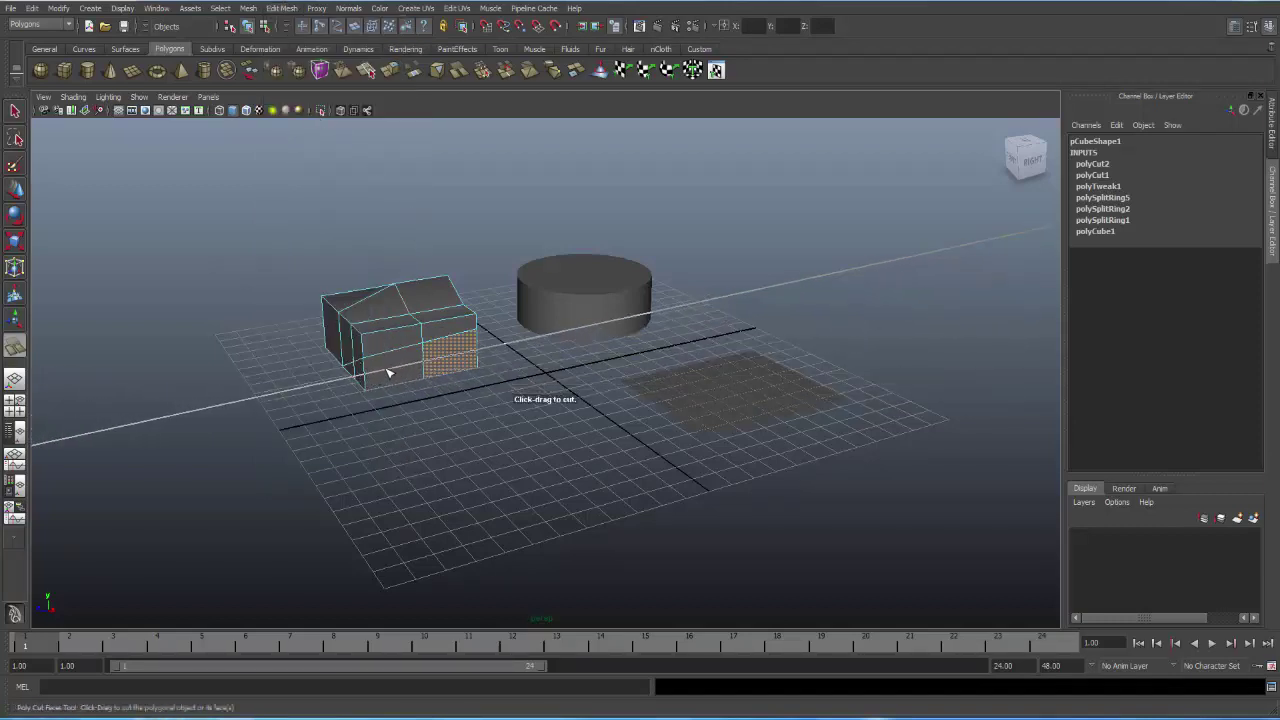
{"action": "left_click_drag", "start_coordinate": [380, 376], "coordinate": [398, 365]}
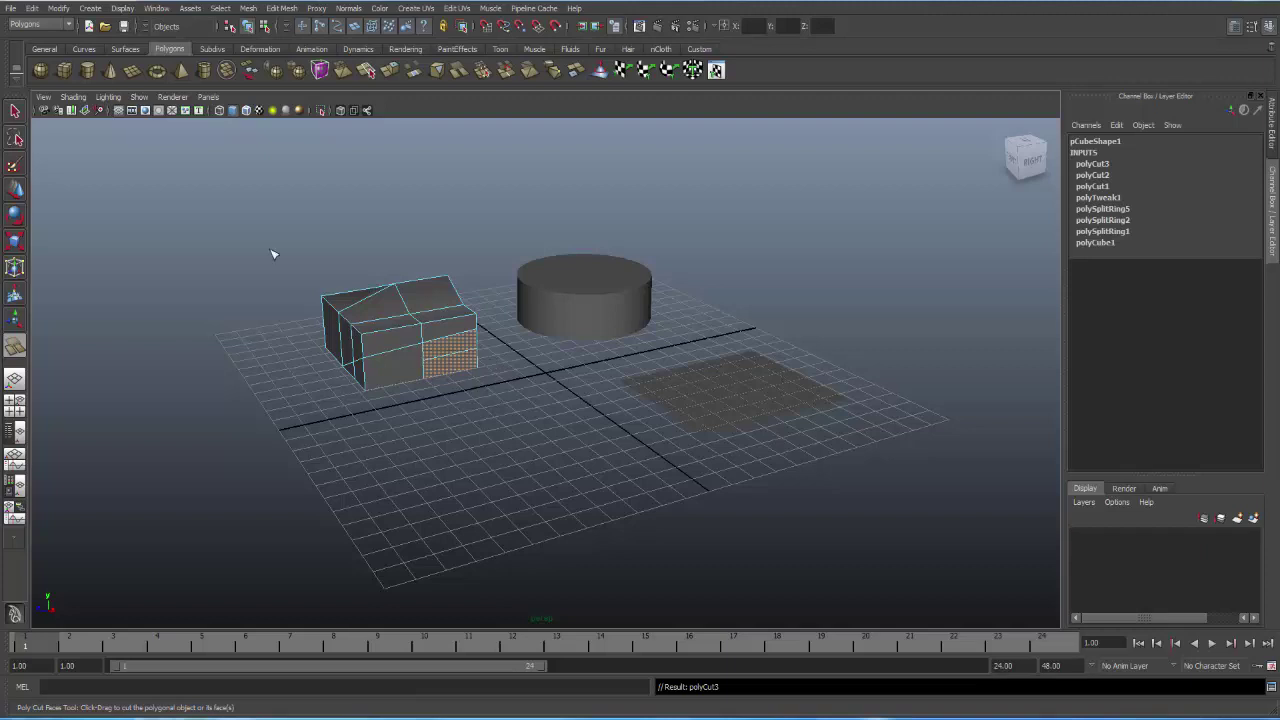
{"action": "key", "text": "q"}
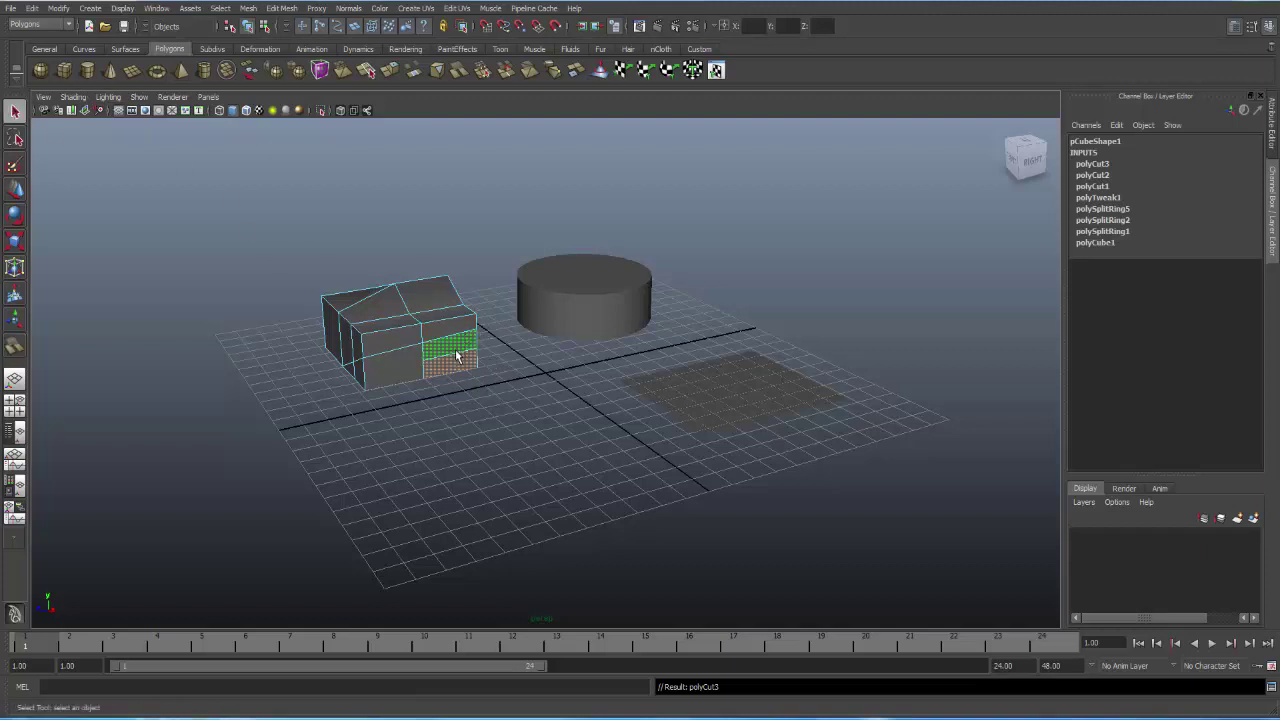
In edge mode, move the cube's lower front-right edges inward.
{"action": "right_click", "coordinate": [456, 356]}
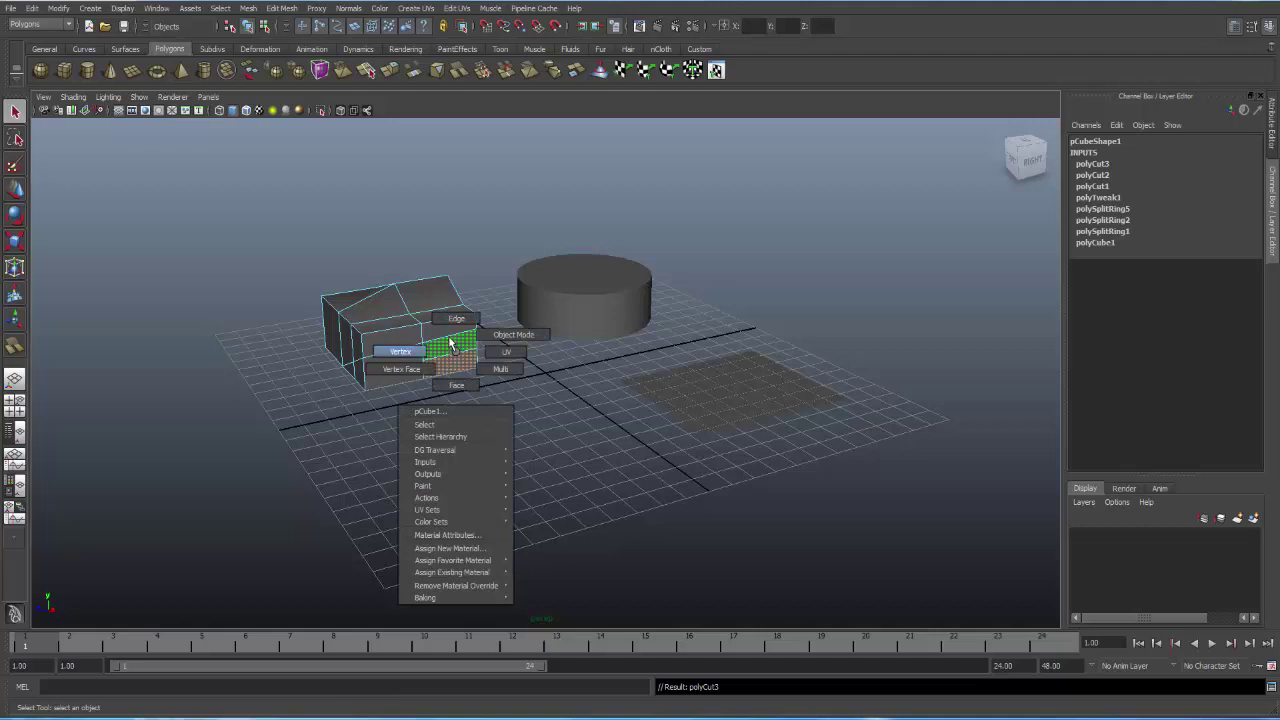
{"action": "left_click", "coordinate": [456, 320]}
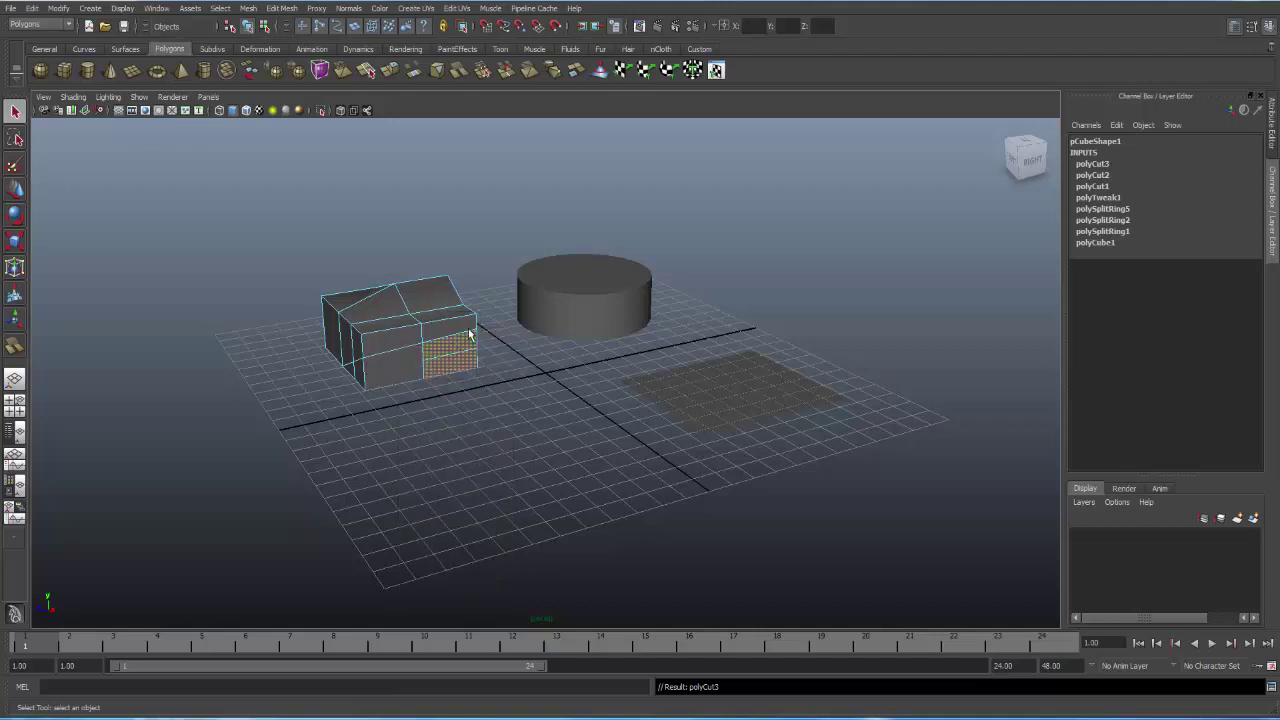
{"action": "left_click", "coordinate": [458, 356]}
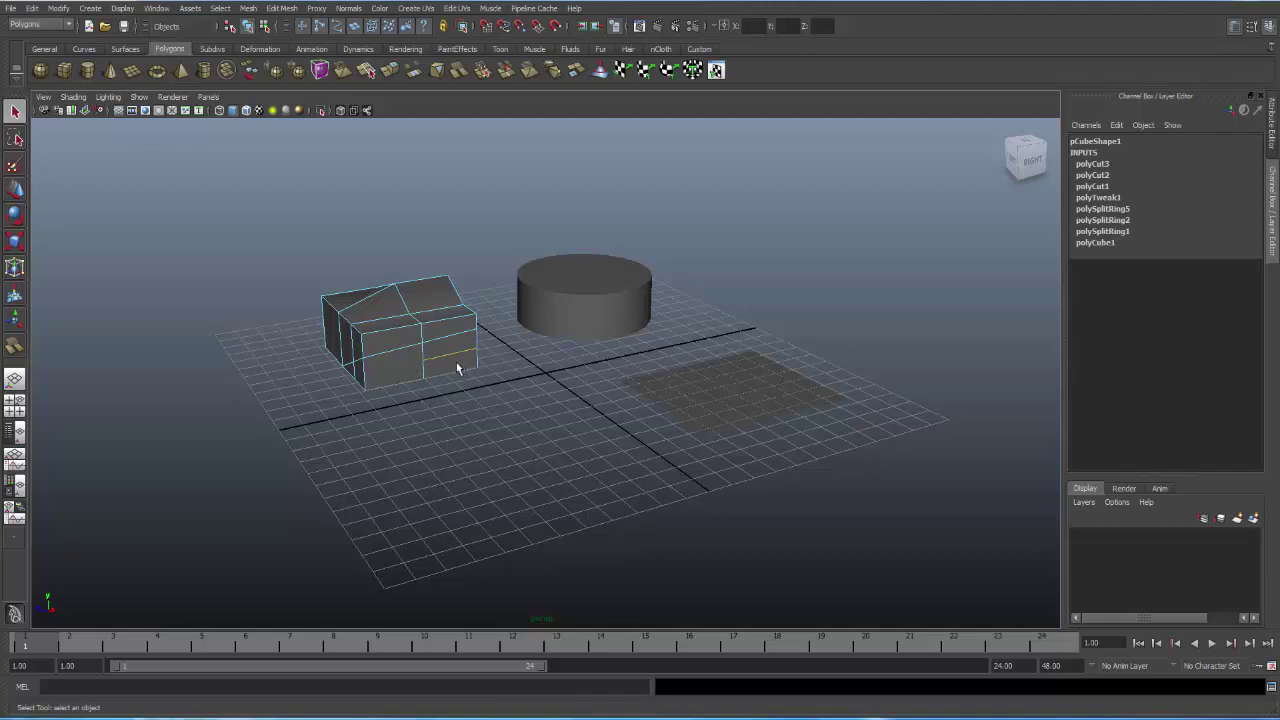
{"action": "left_click", "coordinate": [15, 191]}
{"action": "mouse_move", "coordinate": [481, 381]}
{"action": "left_mouse_down"}
{"action": "mouse_move", "coordinate": [473, 372]}
{"action": "mouse_move", "coordinate": [494, 386]}
{"action": "mouse_move", "coordinate": [480, 371]}
{"action": "mouse_move", "coordinate": [487, 380]}
{"action": "mouse_move", "coordinate": [474, 373]}
{"action": "mouse_move", "coordinate": [471, 386]}
{"action": "mouse_move", "coordinate": [440, 370]}
{"action": "mouse_move", "coordinate": [534, 386]}
{"action": "mouse_move", "coordinate": [574, 374]}
{"action": "left_mouse_up"}
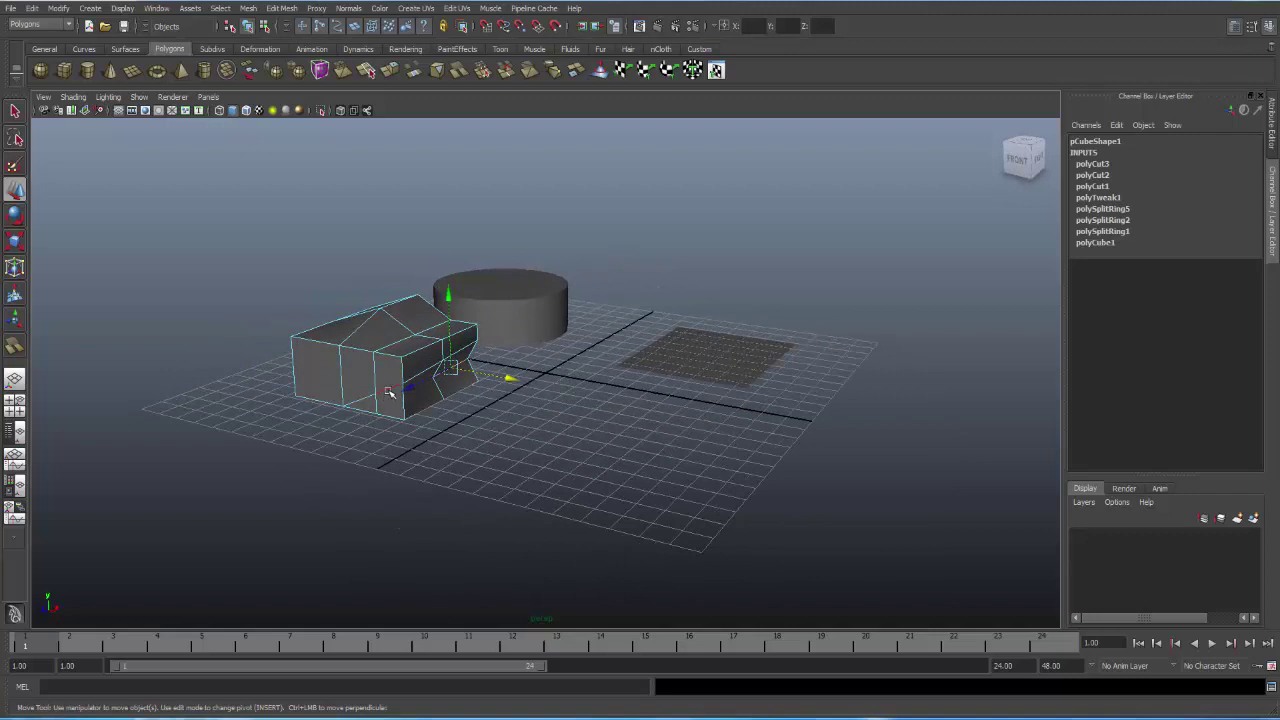
Shift the bottom edge along the depth axis and push the next point sideways to deepen the notch.
{"action": "left_click", "coordinate": [341, 408]}
{"action": "left_click_drag", "start_coordinate": [341, 408], "coordinate": [541, 389]}
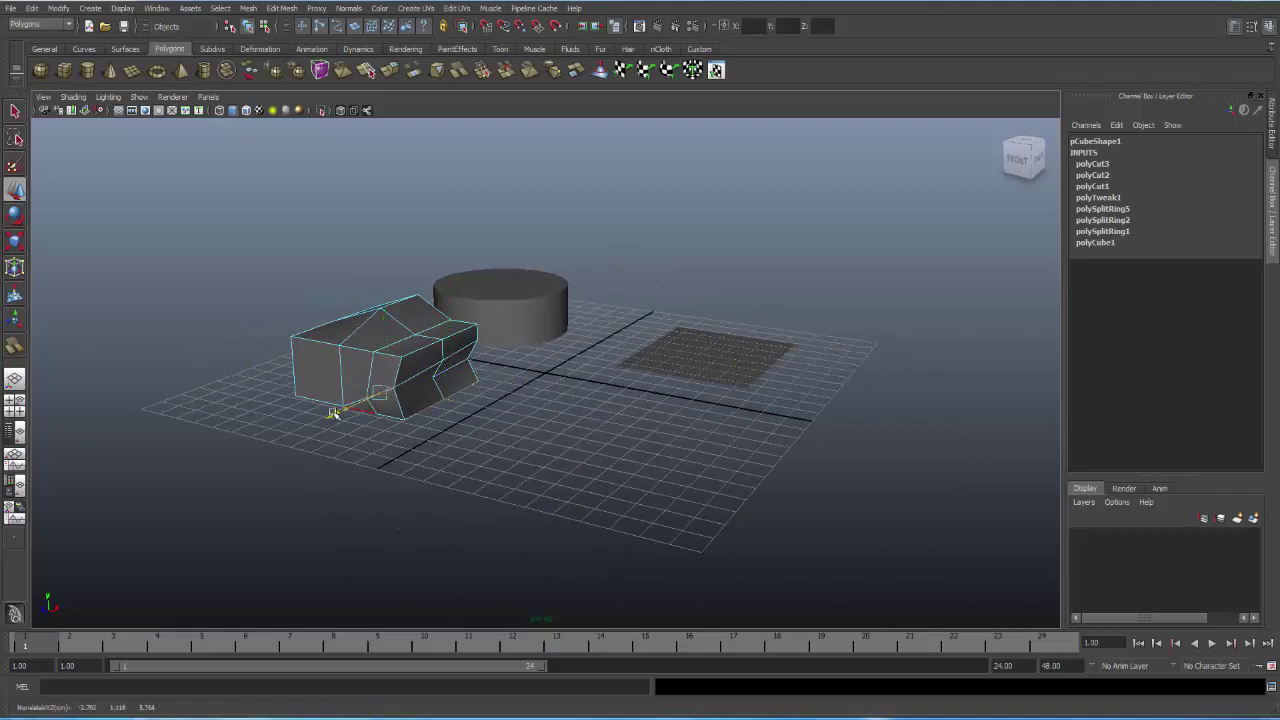
{"action": "left_click", "coordinate": [453, 370]}
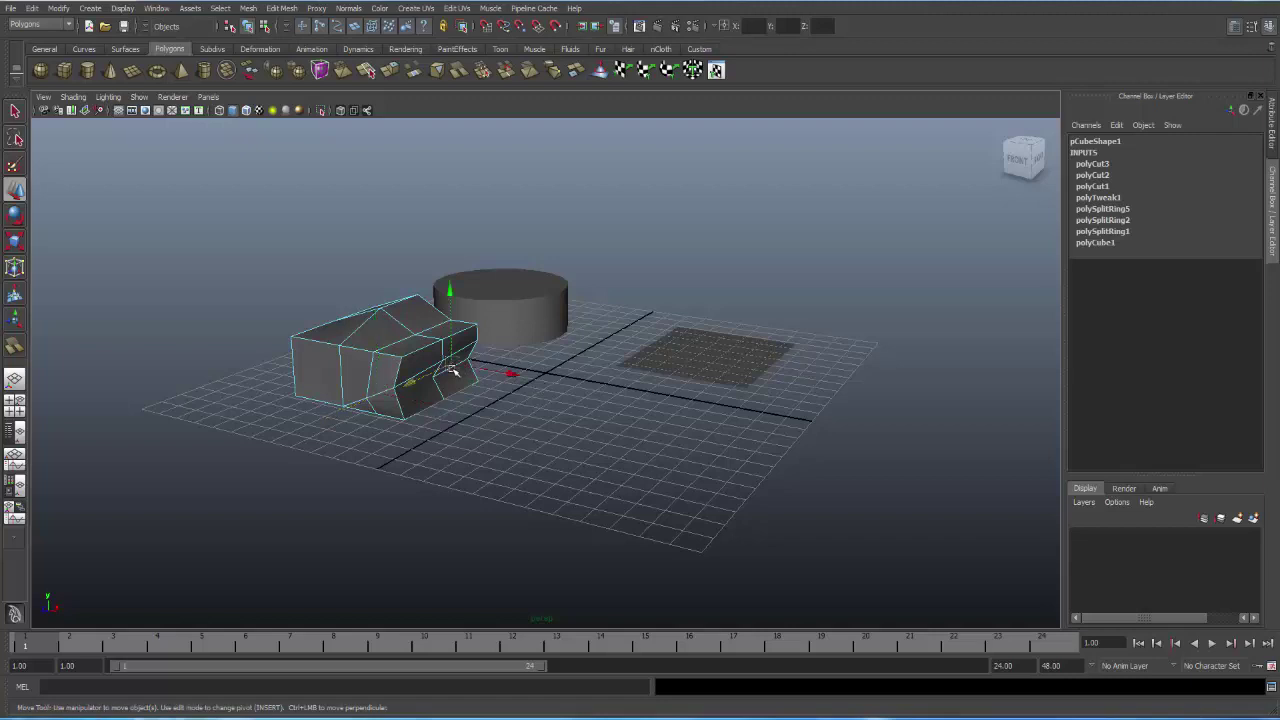
{"action": "left_click_drag", "start_coordinate": [508, 373], "coordinate": [542, 374]}
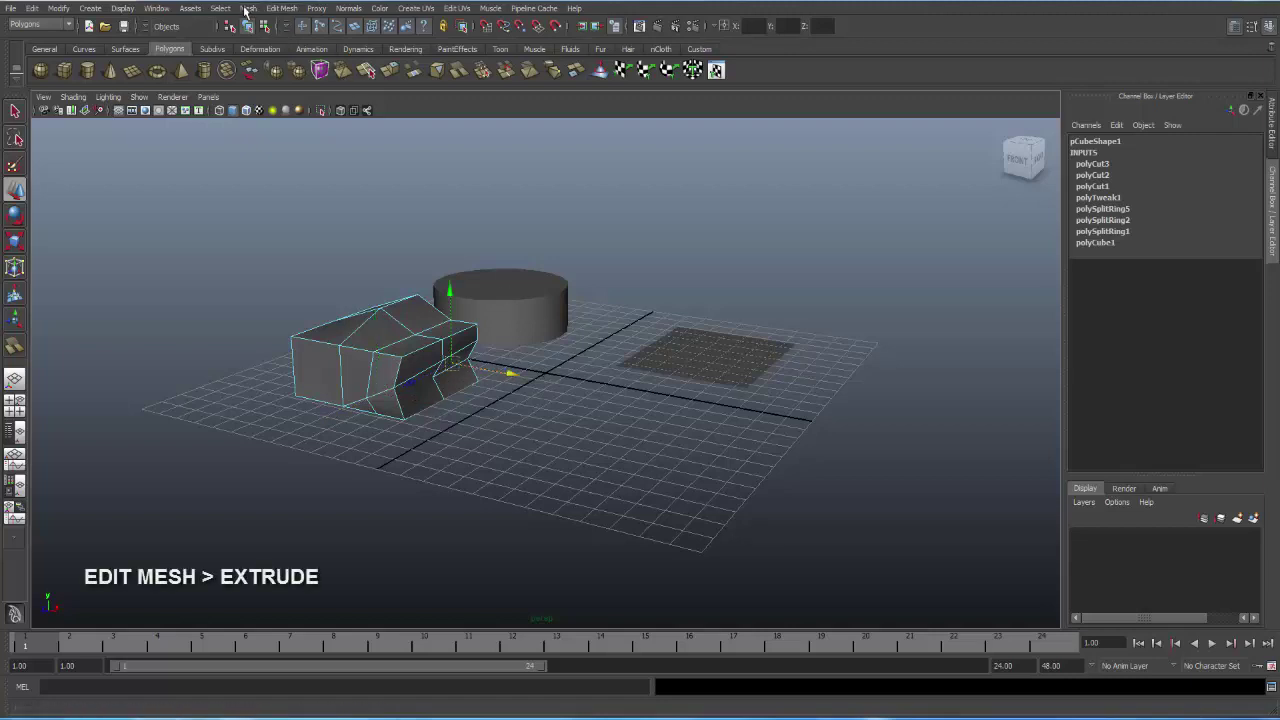
Extrude the selected notch edge outward into a flat strip (polyExtrudeEdge1).
{"action": "left_click", "coordinate": [280, 8]}
{"action": "left_click", "coordinate": [302, 44]}
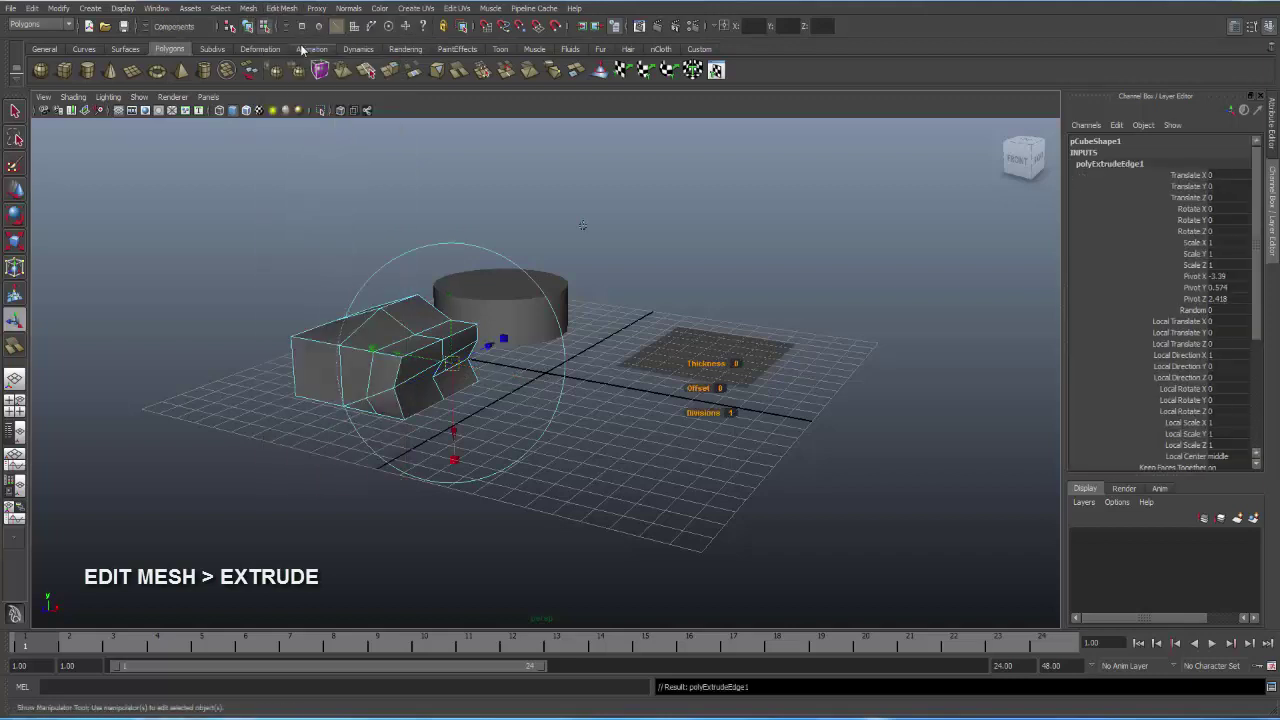
{"action": "mouse_move", "coordinate": [453, 362]}
{"action": "left_mouse_down"}
{"action": "mouse_move", "coordinate": [445, 370]}
{"action": "mouse_move", "coordinate": [471, 377]}
{"action": "left_mouse_up"}
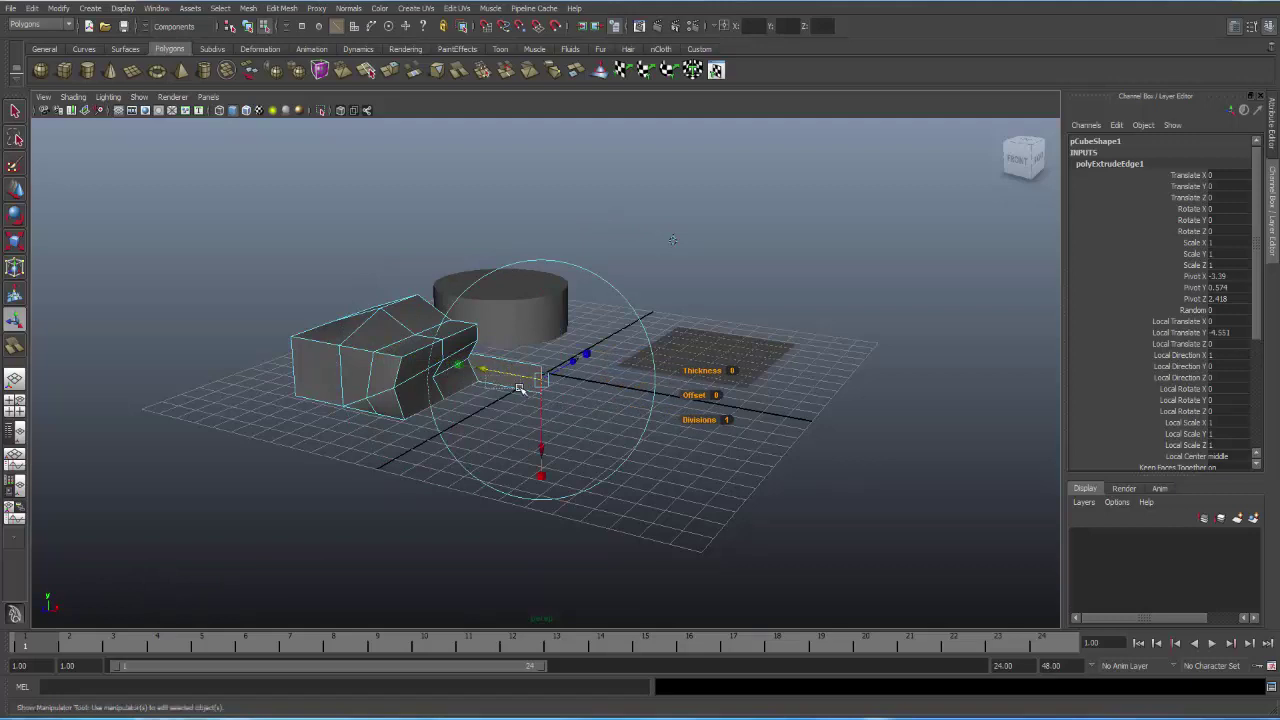
{"action": "left_click", "coordinate": [519, 388]}
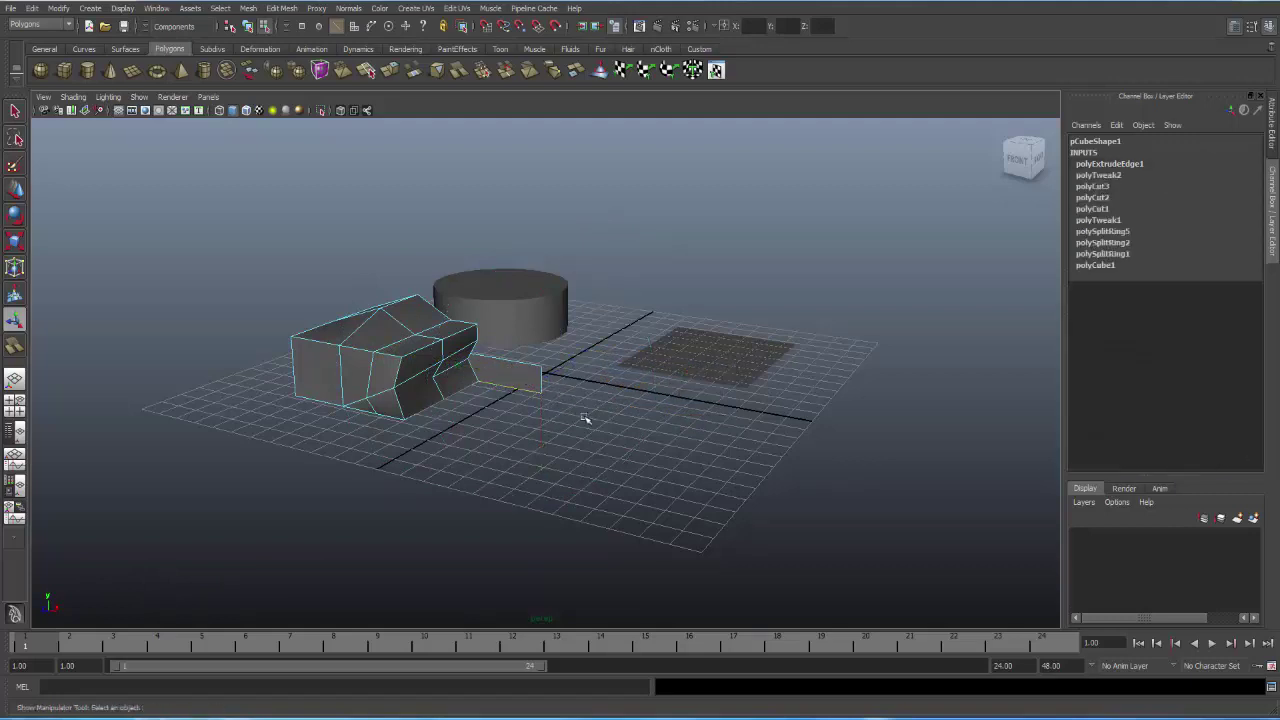
{"action": "mouse_move", "coordinate": [585, 418]}
{"action": "left_mouse_down", "text": "alt"}
{"action": "mouse_move", "coordinate": [486, 423]}
{"action": "mouse_move", "coordinate": [503, 423]}
{"action": "mouse_move", "coordinate": [458, 390]}
{"action": "left_mouse_up", "text": "alt"}
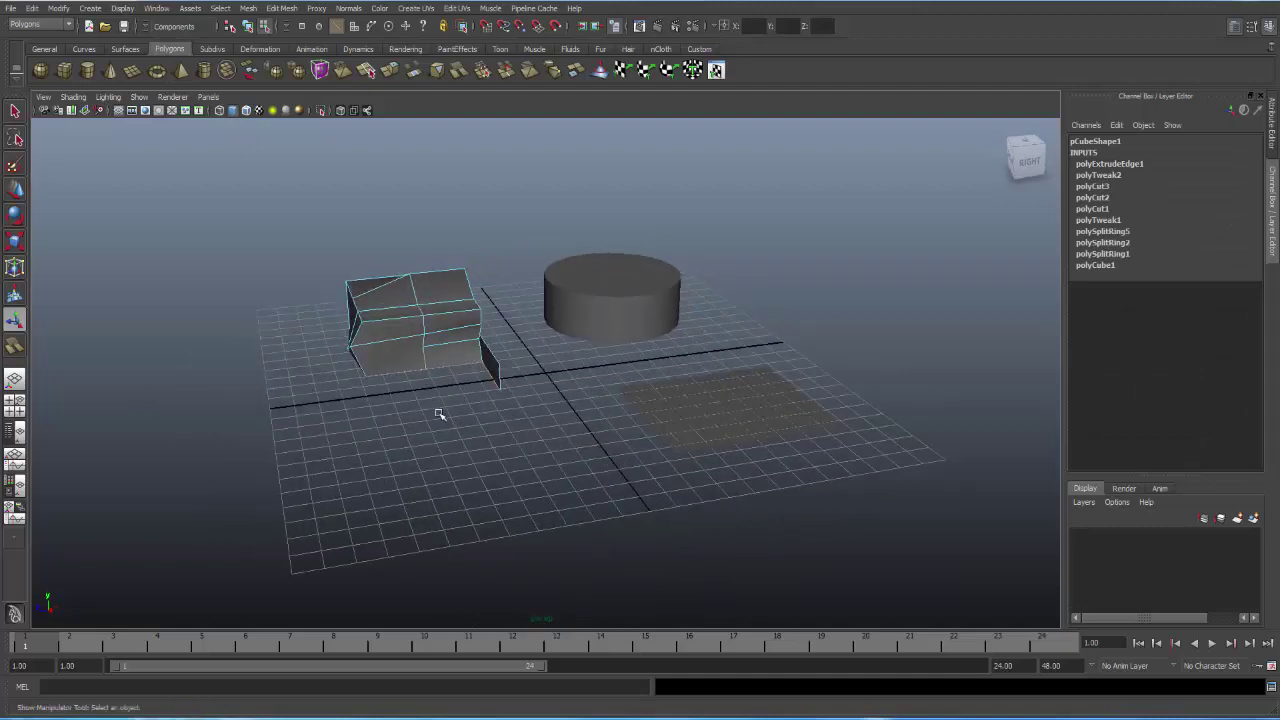
Extrude another notch edge into a second angled strip beside the first (polyExtrudeEdge2).
{"action": "key", "text": "g"}
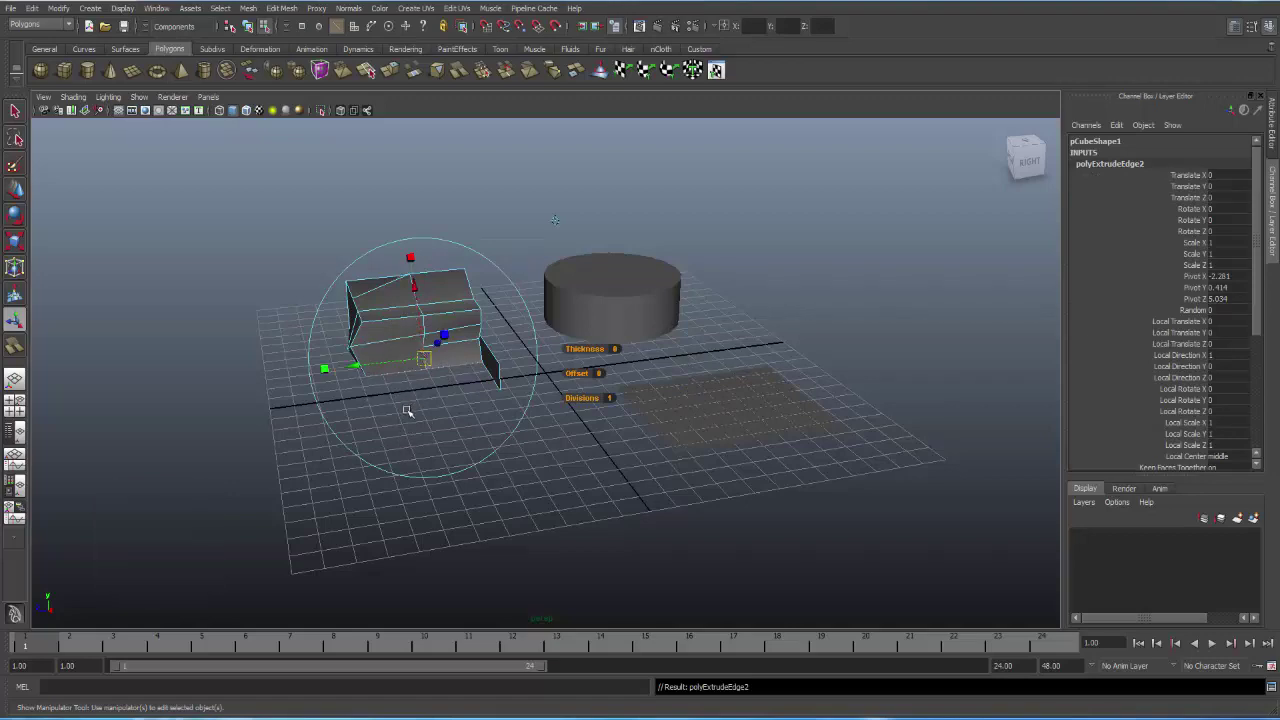
{"action": "mouse_move", "coordinate": [407, 410]}
{"action": "left_mouse_down", "text": "alt"}
{"action": "mouse_move", "coordinate": [449, 423]}
{"action": "mouse_move", "coordinate": [648, 366]}
{"action": "mouse_move", "coordinate": [655, 390]}
{"action": "left_mouse_up", "text": "alt"}
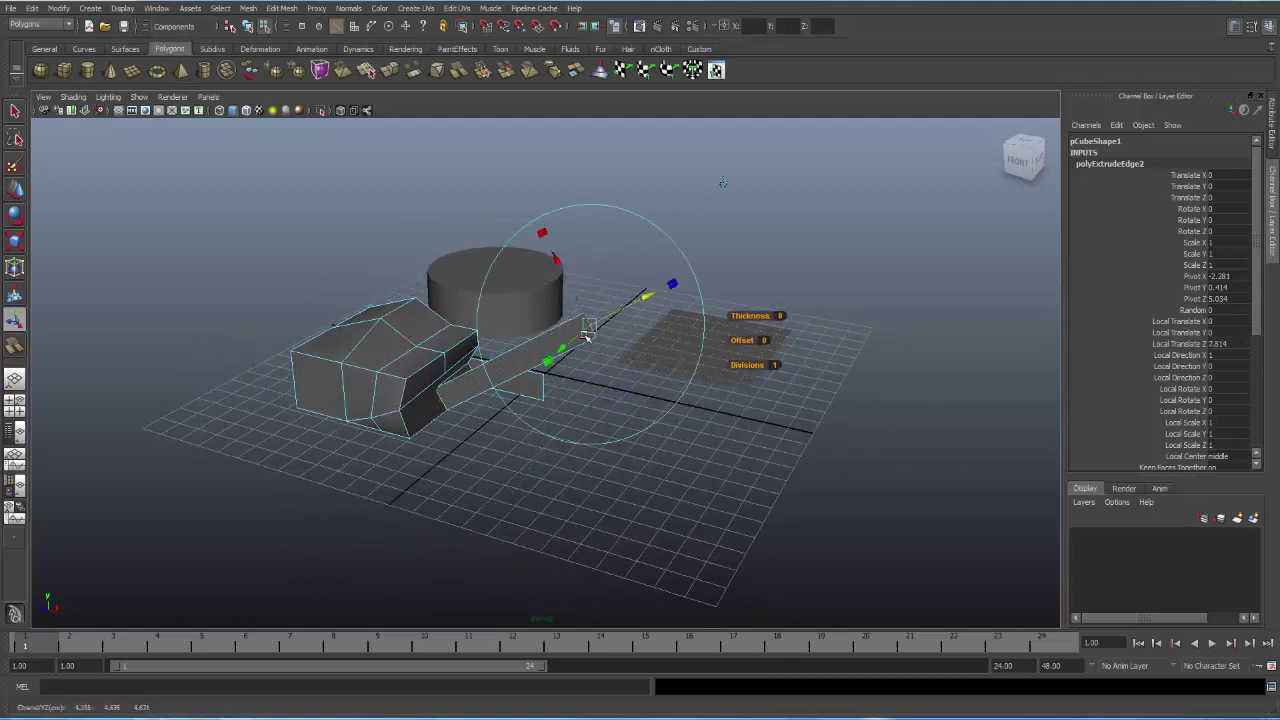
{"action": "mouse_move", "coordinate": [595, 335]}
{"action": "left_mouse_down"}
{"action": "mouse_move", "coordinate": [563, 343]}
{"action": "mouse_move", "coordinate": [534, 420]}
{"action": "mouse_move", "coordinate": [543, 434]}
{"action": "mouse_move", "coordinate": [491, 437]}
{"action": "mouse_move", "coordinate": [529, 449]}
{"action": "mouse_move", "coordinate": [494, 449]}
{"action": "mouse_move", "coordinate": [531, 434]}
{"action": "mouse_move", "coordinate": [506, 423]}
{"action": "left_mouse_up"}
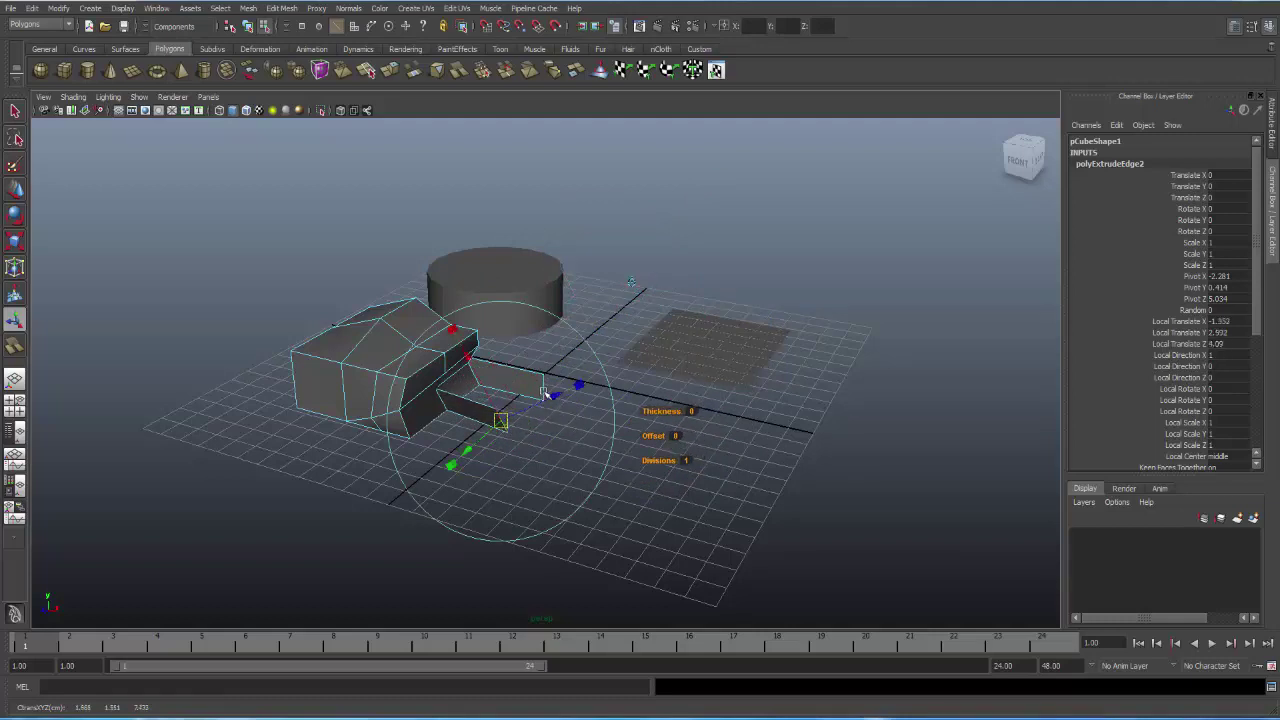
{"action": "left_click", "coordinate": [545, 388]}
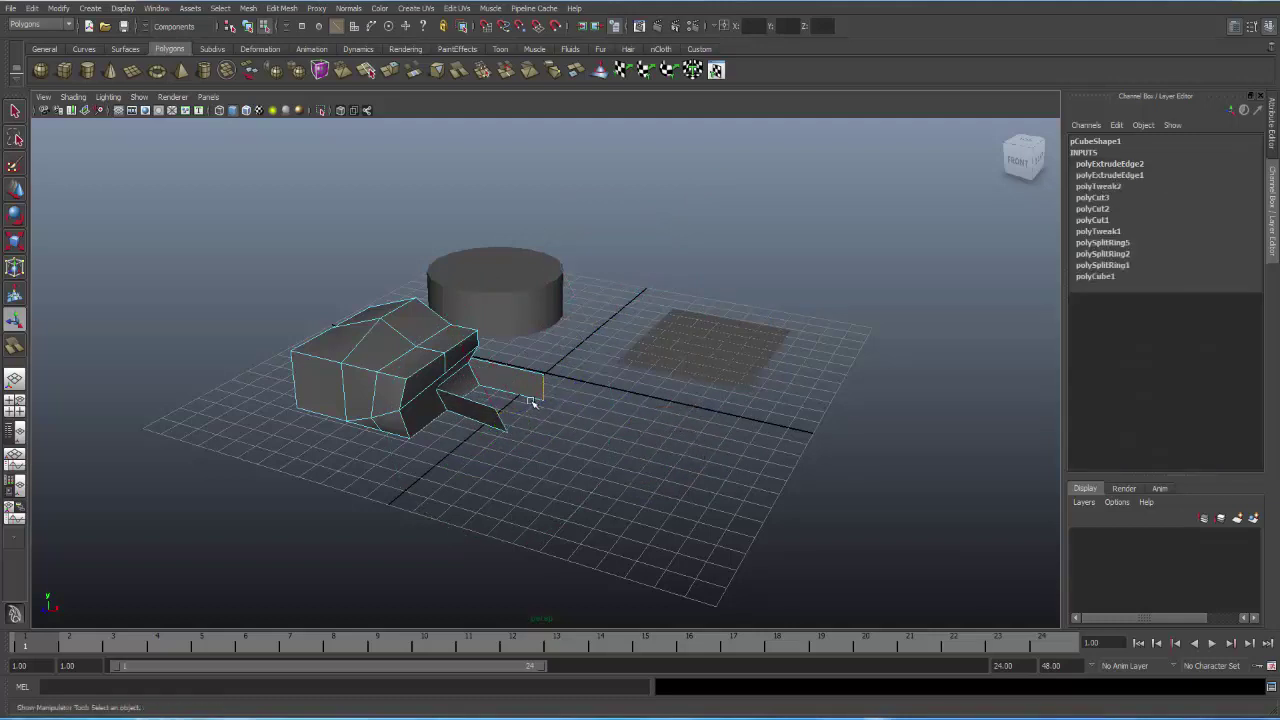
Extrude the first strip's end edge further out and up toward the plane (polyExtrudeEdge3).
{"action": "key", "text": "g"}
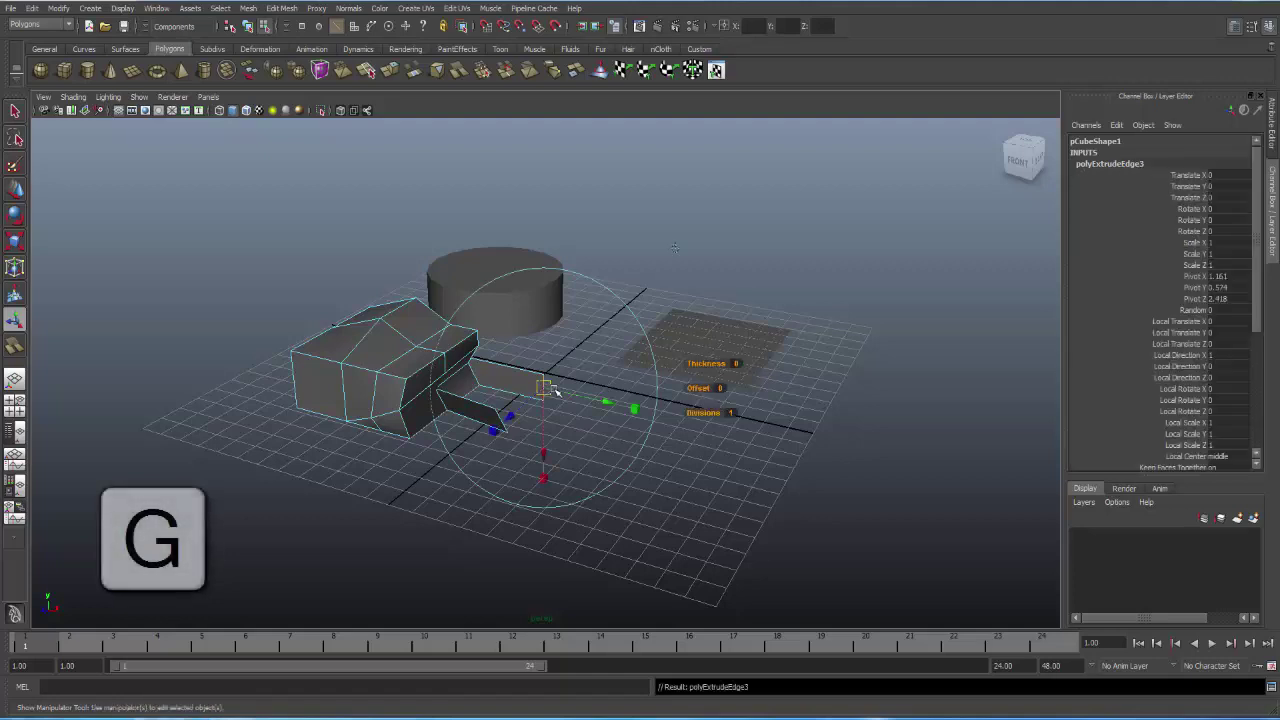
{"action": "mouse_move", "coordinate": [548, 390]}
{"action": "left_mouse_down"}
{"action": "mouse_move", "coordinate": [650, 395]}
{"action": "mouse_move", "coordinate": [665, 372]}
{"action": "mouse_move", "coordinate": [602, 332]}
{"action": "left_mouse_up"}
{"action": "left_click", "coordinate": [643, 405]}
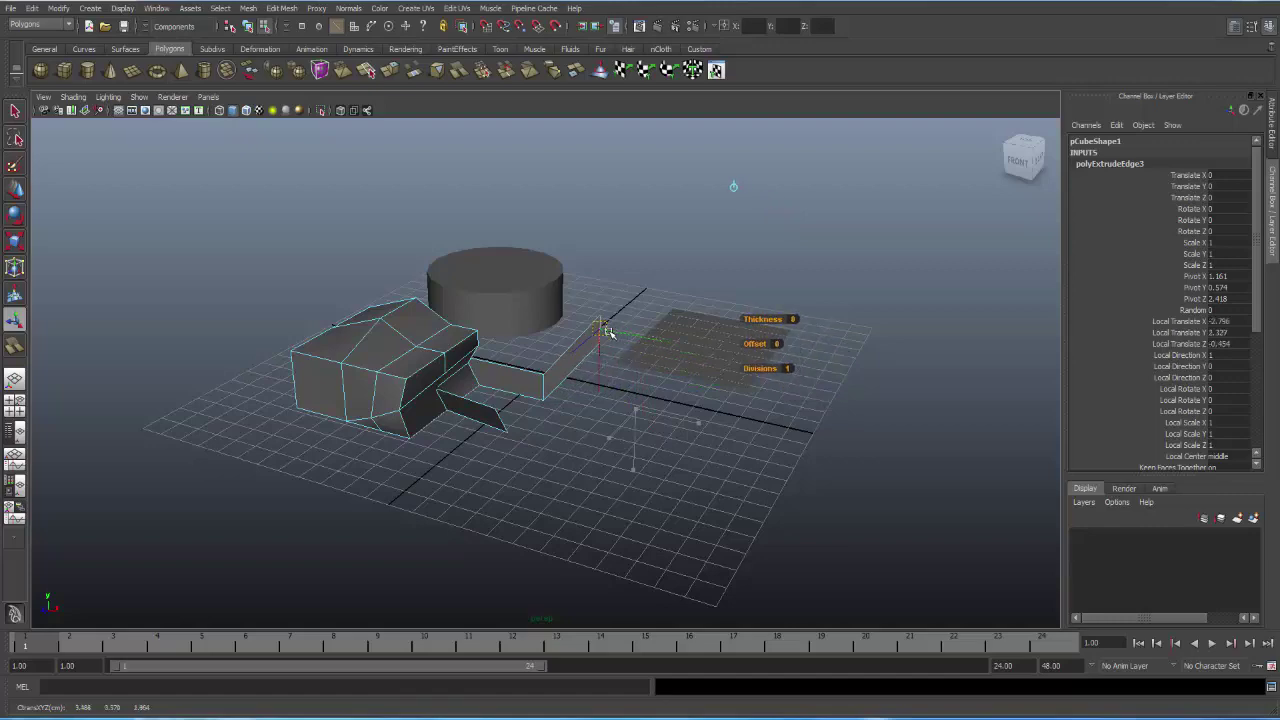
{"action": "mouse_move", "coordinate": [665, 453]}
{"action": "left_mouse_down", "text": "alt"}
{"action": "mouse_move", "coordinate": [629, 457]}
{"action": "mouse_move", "coordinate": [543, 391]}
{"action": "mouse_move", "coordinate": [688, 469]}
{"action": "left_mouse_up", "text": "alt"}
{"action": "right_click_drag", "start_coordinate": [688, 469], "coordinate": [666, 449], "text": "alt"}
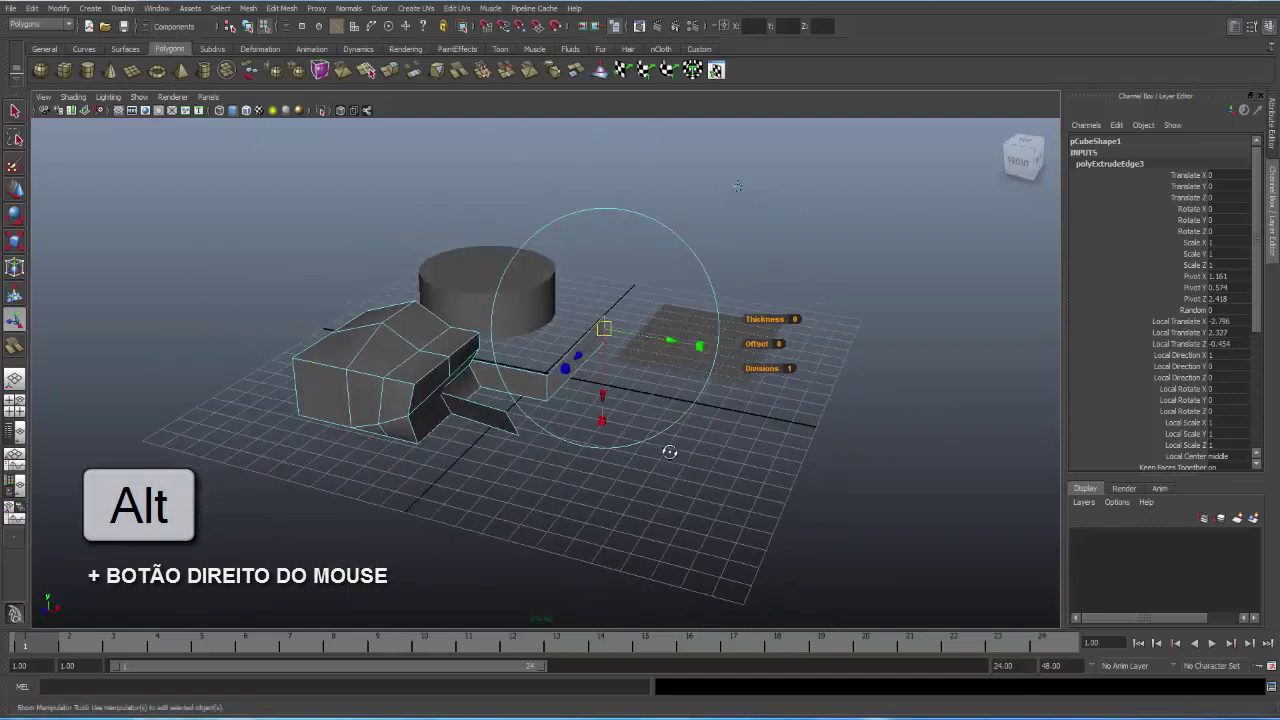